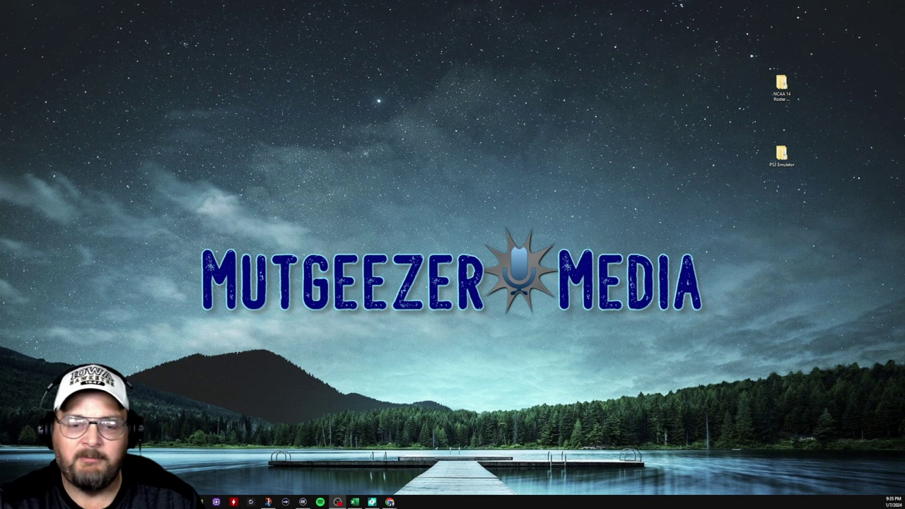
# Step: Switch to the browser window with the Mutgeezer website and open its College Football Revamped page
pyautogui.moveTo(390, 502)
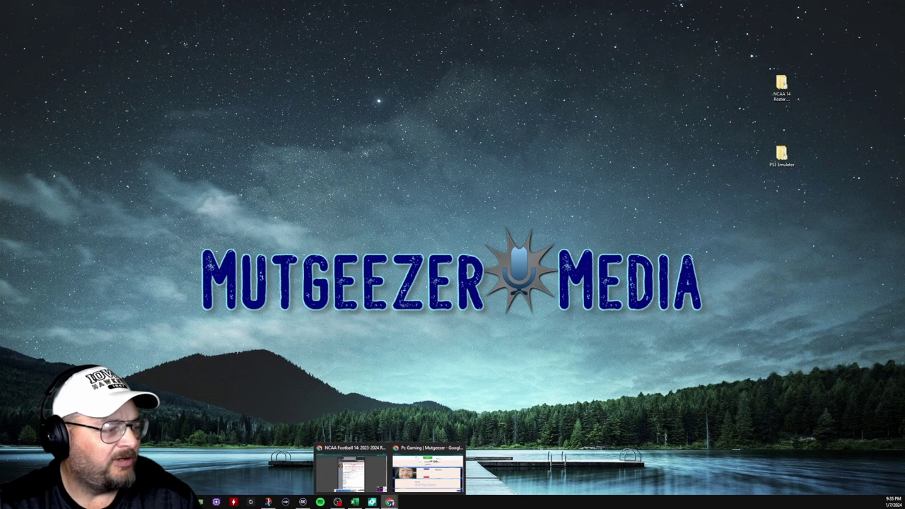
pyautogui.click(427, 472)
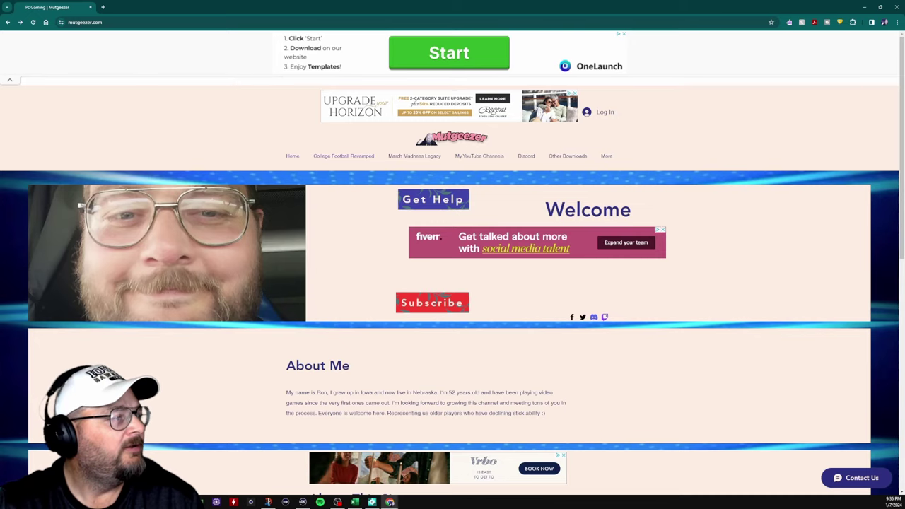
pyautogui.click(343, 155)
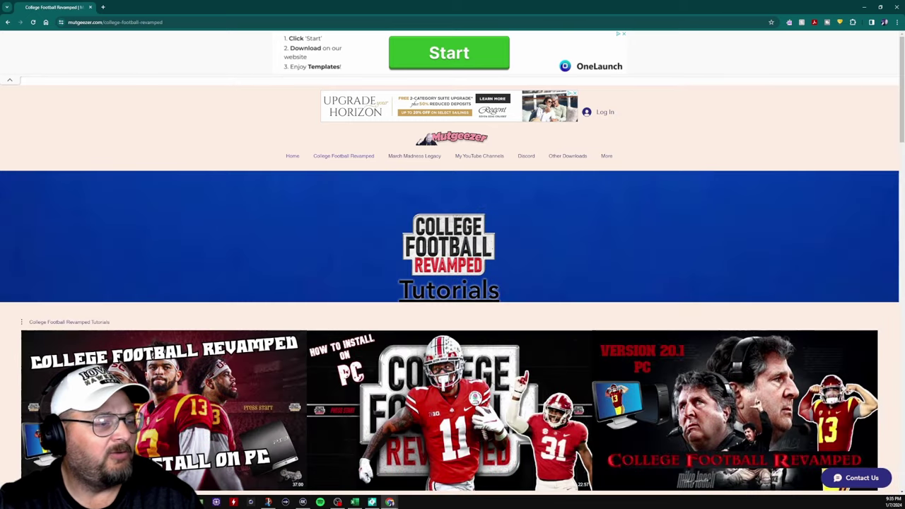
# Step: Look through the tutorials and download lists, and open the Newest Roster link under Single PC Files
pyautogui.scroll(-3, 449, 283)
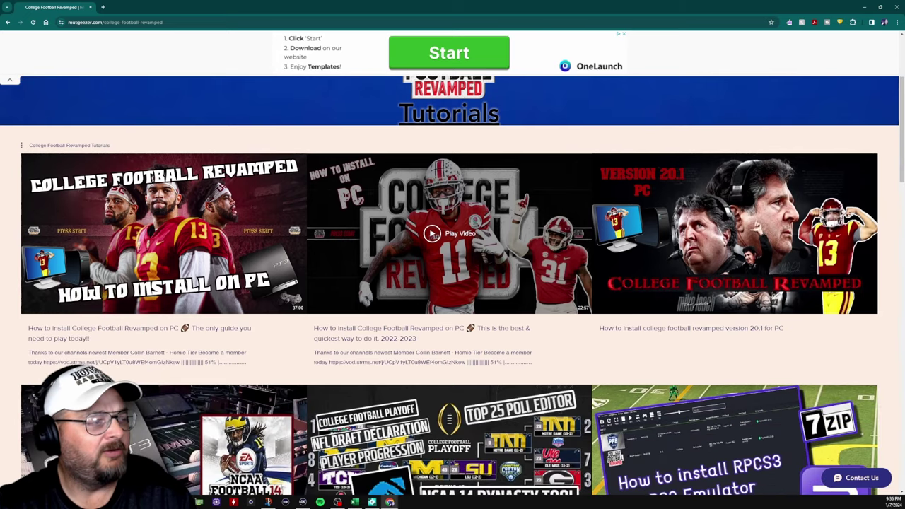
pyautogui.scroll(-8, 432, 233)
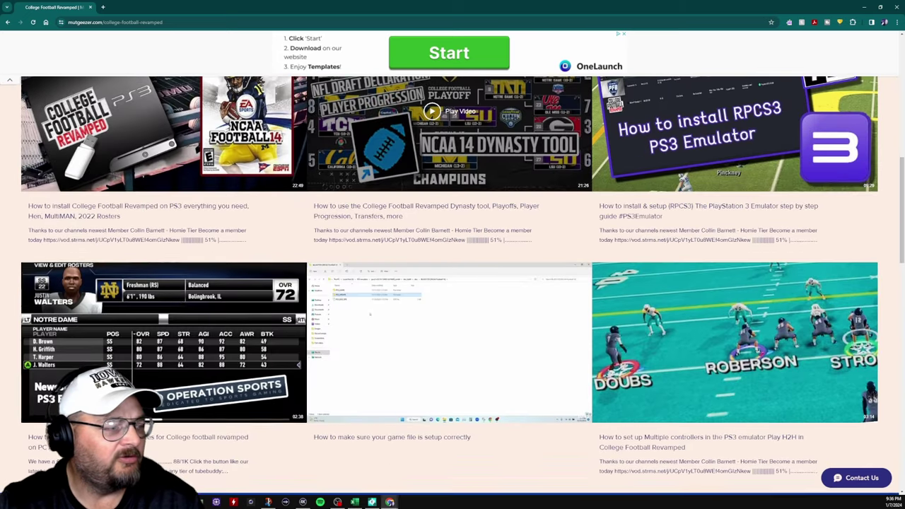
pyautogui.scroll(-4, 452, 283)
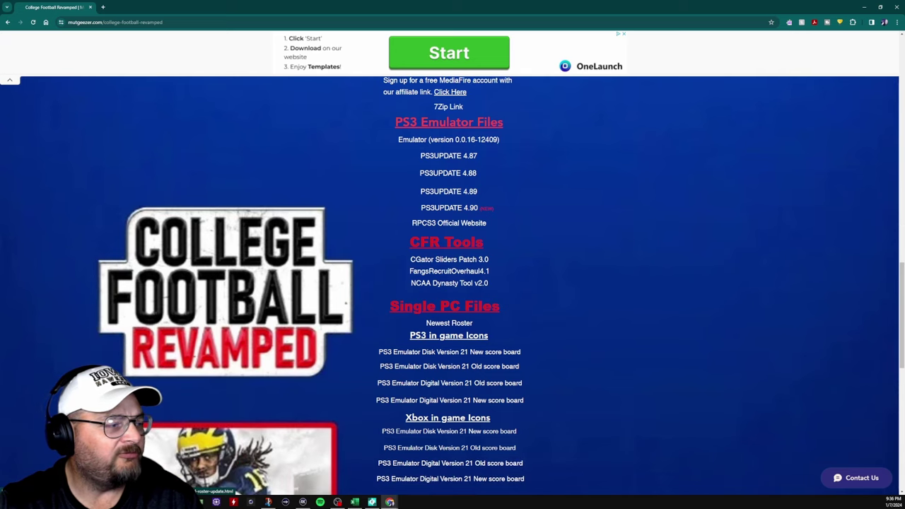
pyautogui.scroll(-1, 453, 283)
pyautogui.scroll(-1, 452, 282)
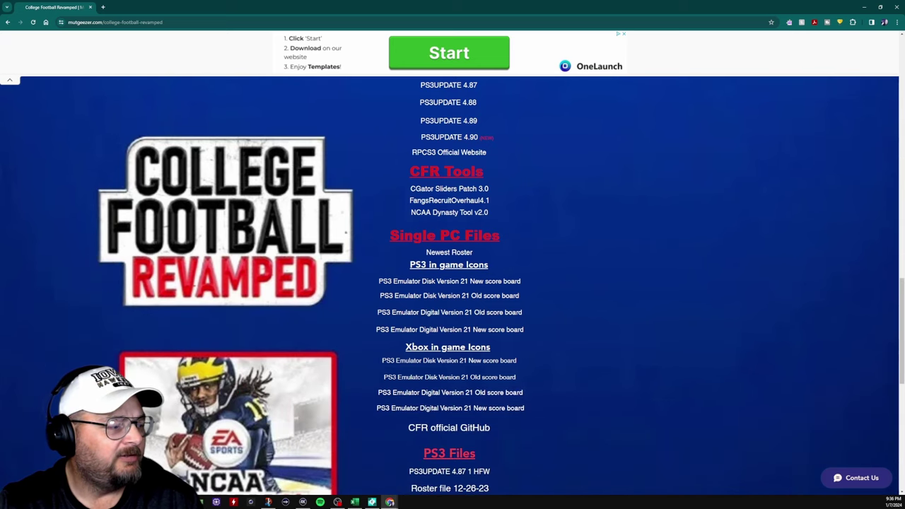
pyautogui.scroll(-3, 452, 283)
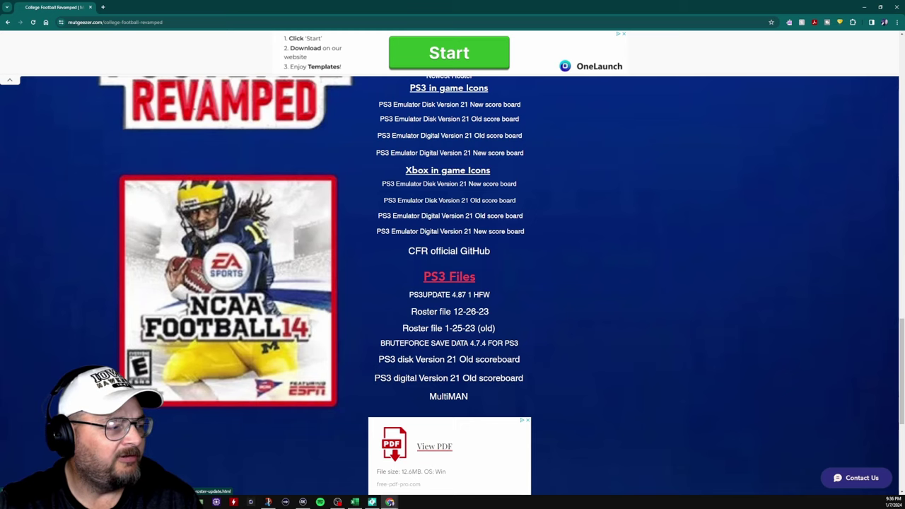
pyautogui.scroll(3, 495, 283)
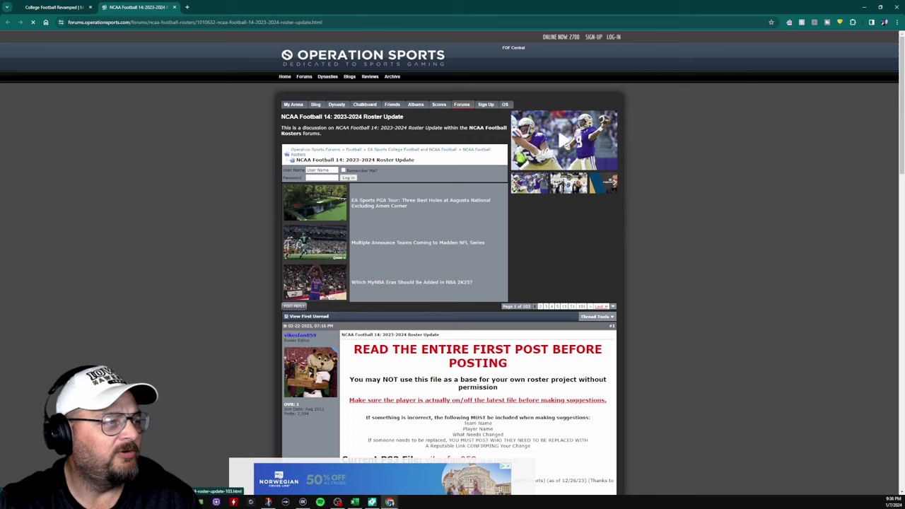
# Step: Look through the first post of the NCAA Football 14: 2023-2024 Roster Update thread for the roster files
pyautogui.scroll(-2, 606, 315)
pyautogui.scroll(-2, 450, 269)
pyautogui.scroll(5, 450, 269)
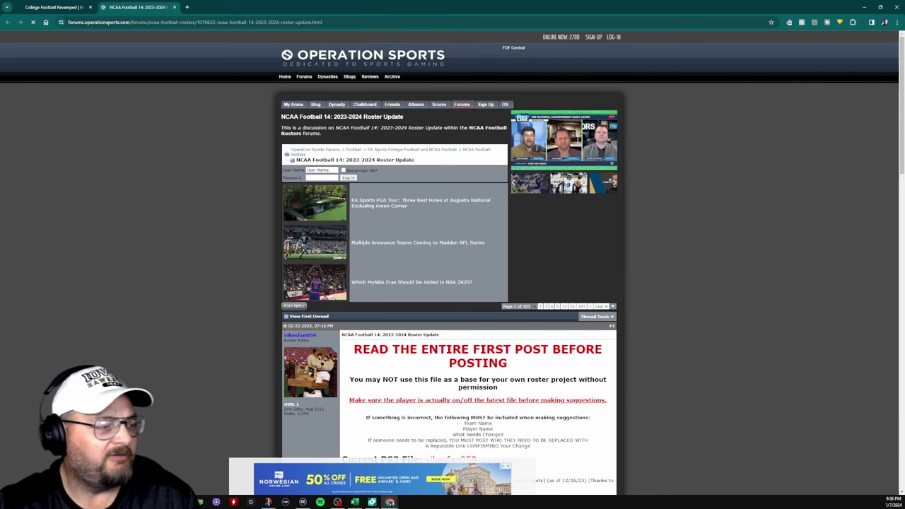
pyautogui.scroll(-3, 453, 283)
pyautogui.scroll(-1, 453, 283)
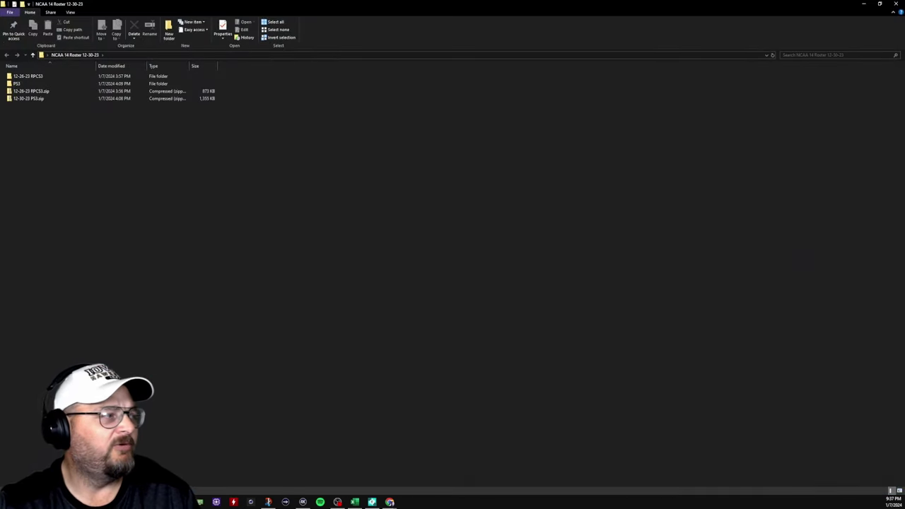
# Step: Display the contents of the NCAA 14 Roster 12-30-23 folder as large icons
pyautogui.rightClick(250, 198)
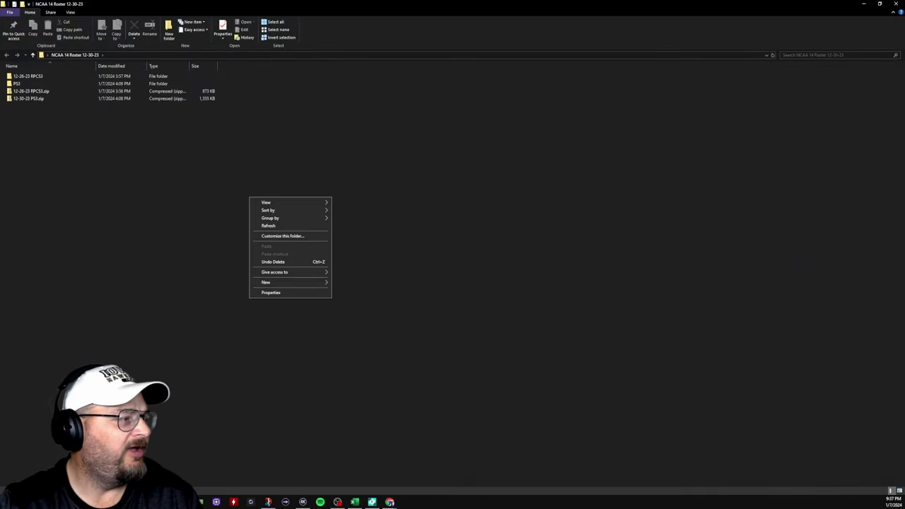
pyautogui.moveTo(283, 202)
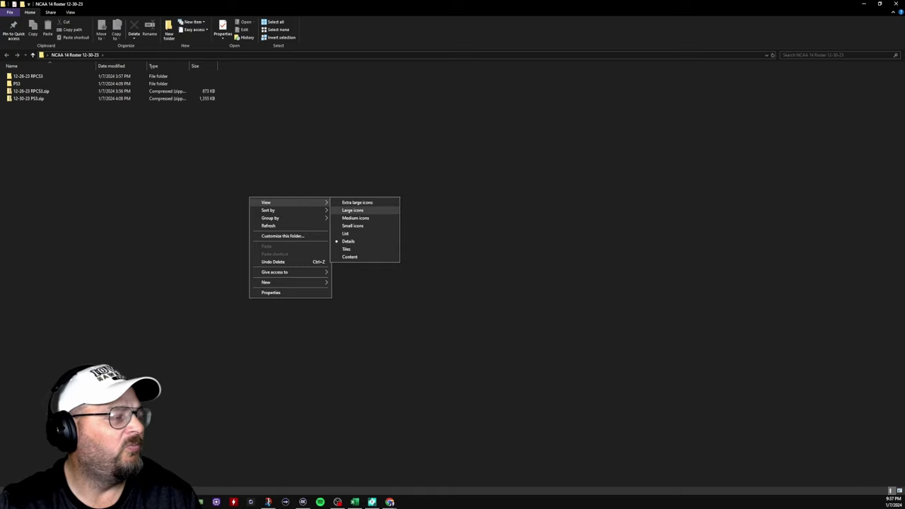
pyautogui.click(352, 210)
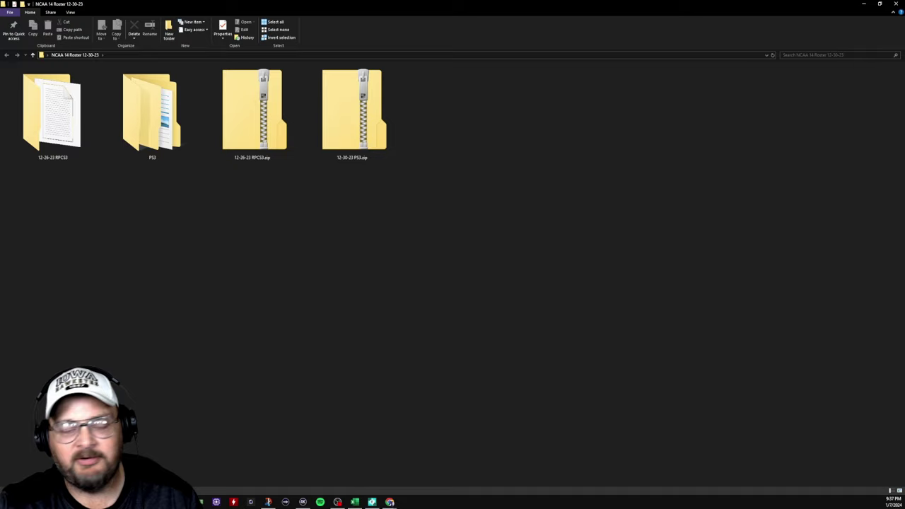
pyautogui.click(352, 113)
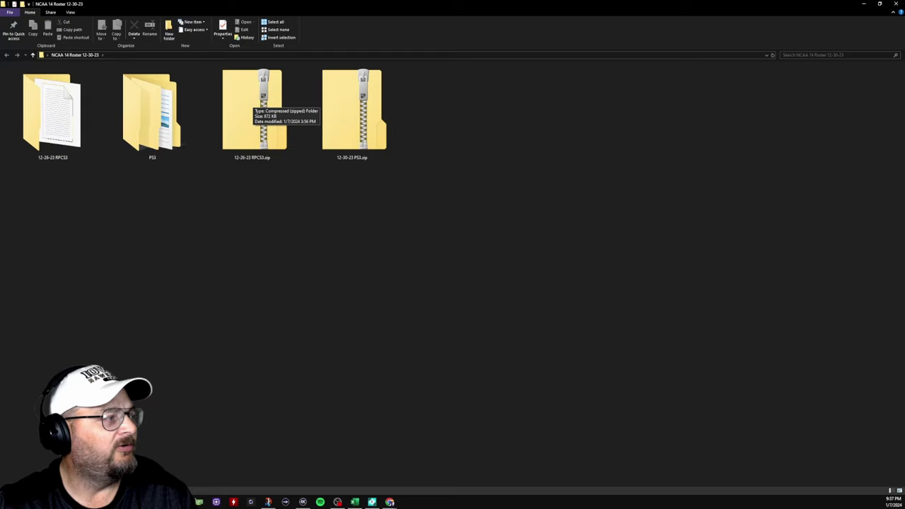
# Step: Open the extracted 12-26-23 RPCS3 folder and display its contents as larger icons
pyautogui.click(52, 112)
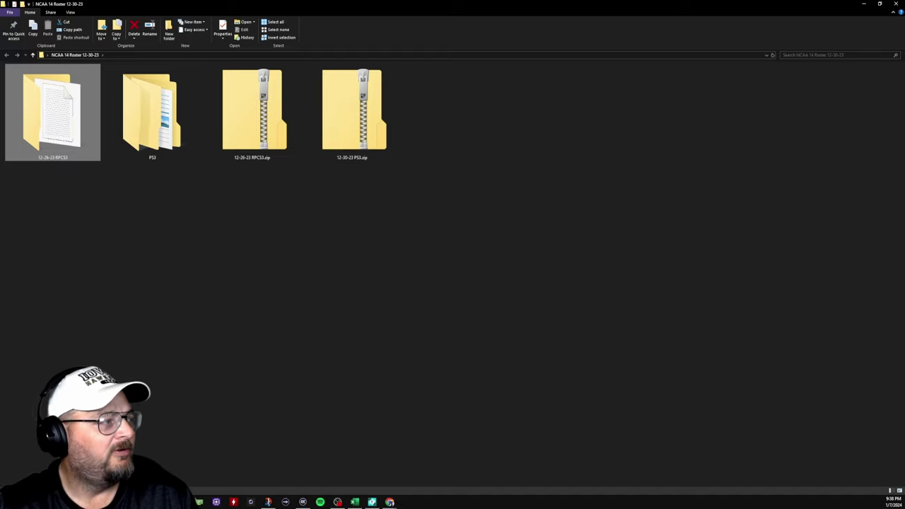
pyautogui.press('Return')
pyautogui.rightClick(2, 156)
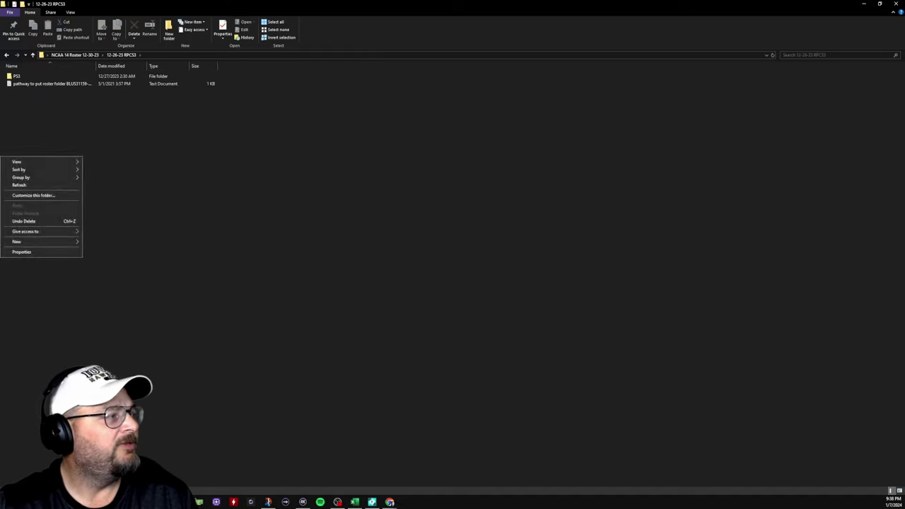
pyautogui.moveTo(40, 162)
pyautogui.click(107, 162)
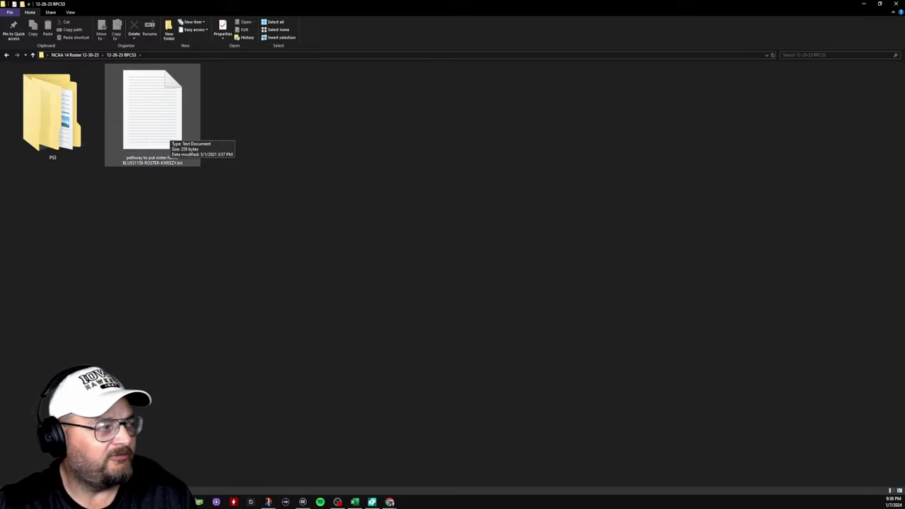
# Step: Open the PS3 folder and its SAVEDATA subfolder, and show the roster folder there as a large icon
pyautogui.click(52, 111)
pyautogui.doubleClick(52, 112)
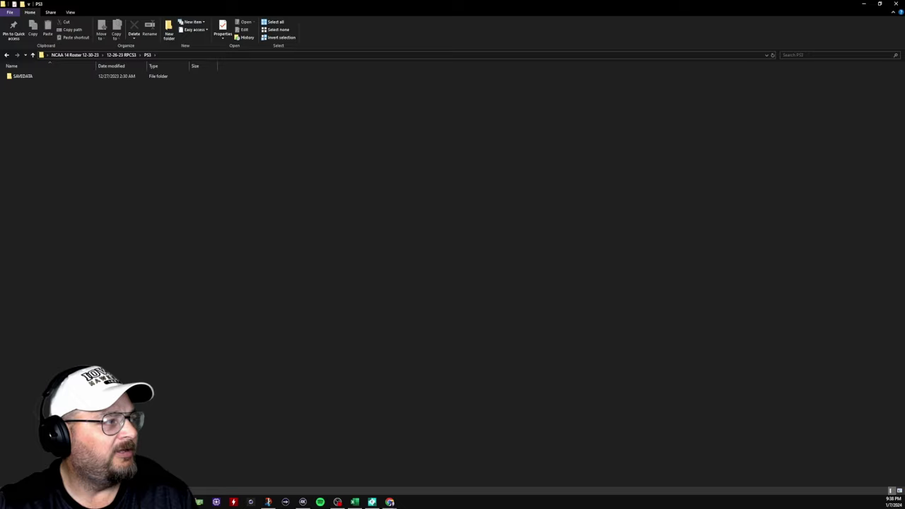
pyautogui.click(22, 76)
pyautogui.doubleClick(22, 76)
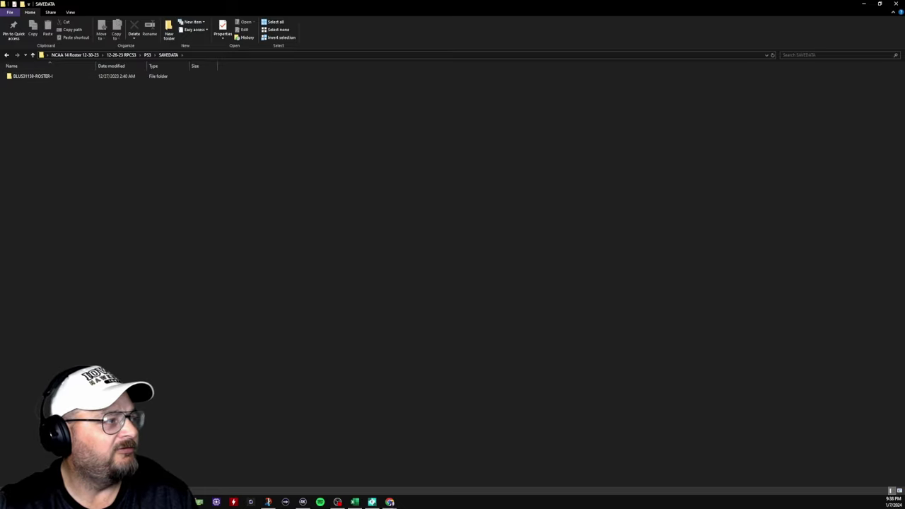
pyautogui.rightClick(1, 115)
pyautogui.moveTo(35, 121)
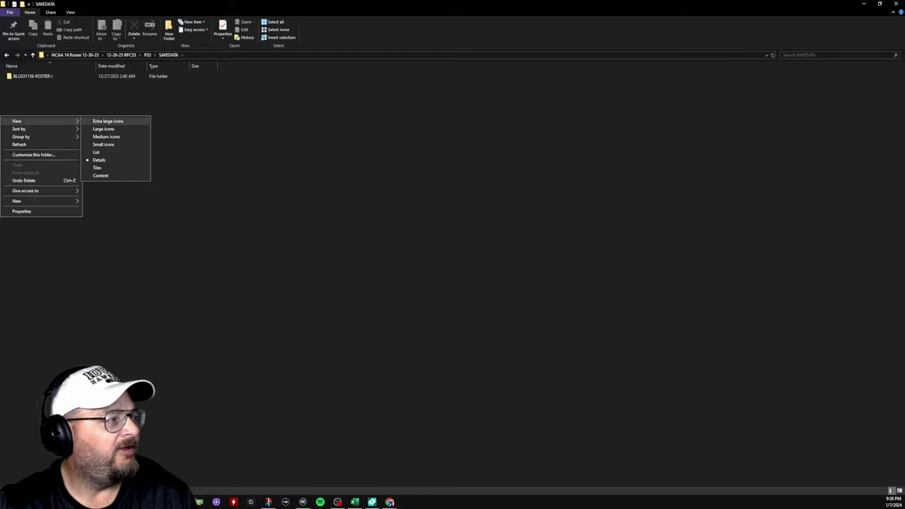
pyautogui.click(106, 129)
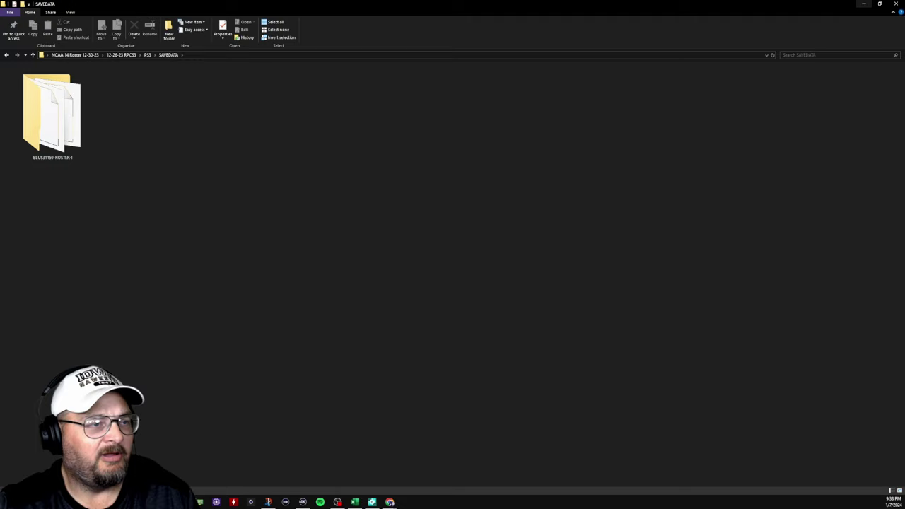
# Step: From the desktop's PS3 Emulator folder, open the rpcs3 folder's dev_hdd0 > home > 00000001 > savedata, and move its restored window aside
pyautogui.click(863, 4)
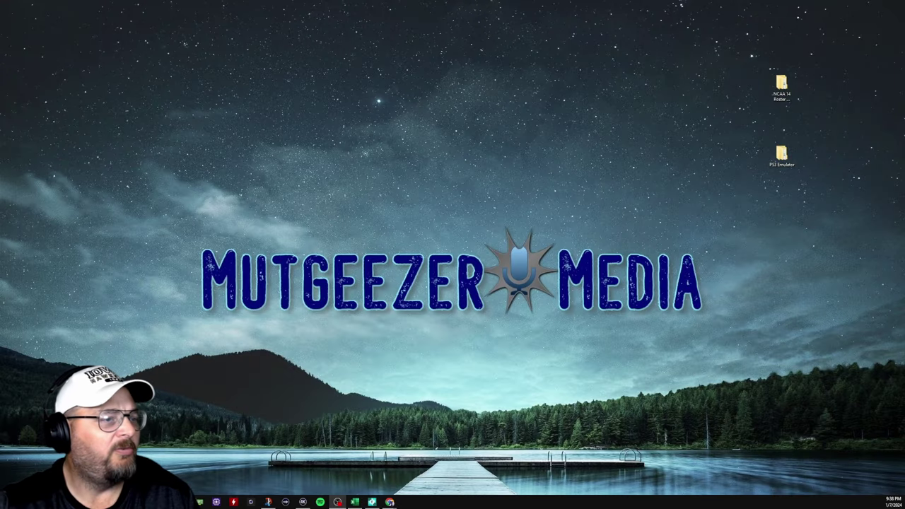
pyautogui.doubleClick(781, 154)
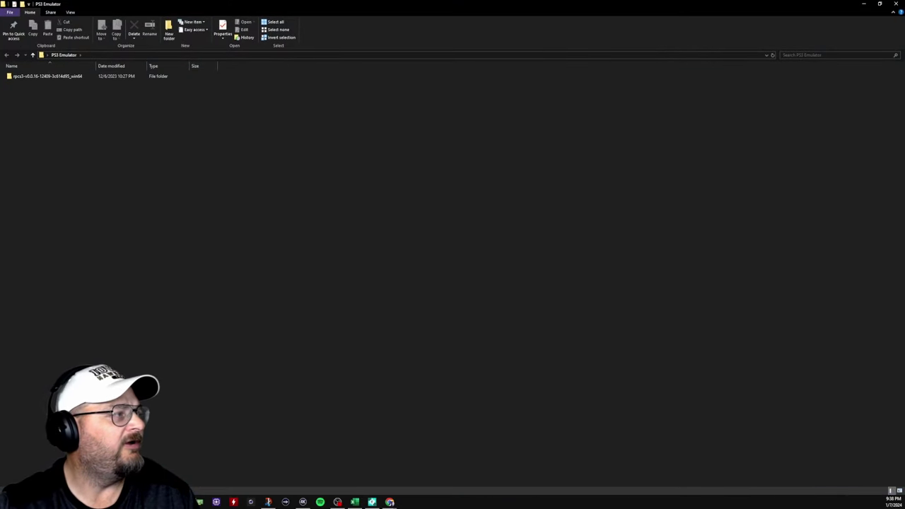
pyautogui.doubleClick(47, 76)
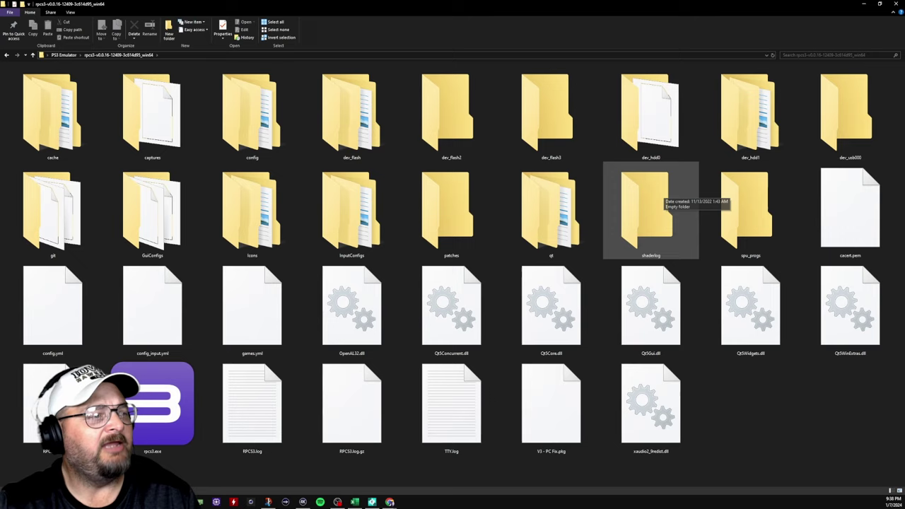
pyautogui.doubleClick(649, 113)
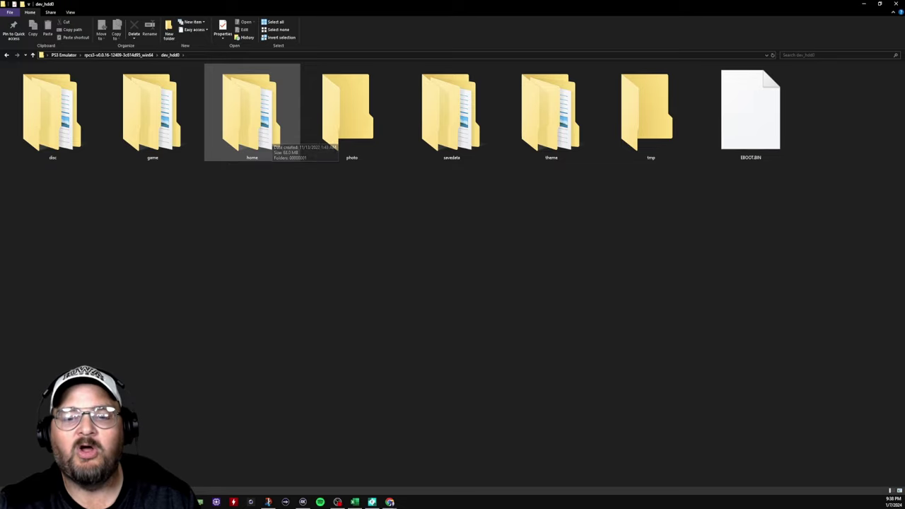
pyautogui.doubleClick(263, 131)
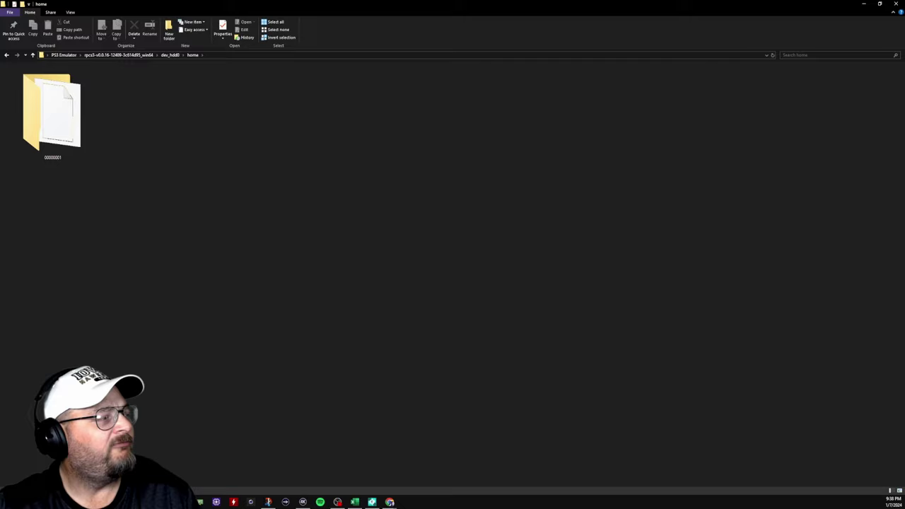
pyautogui.doubleClick(53, 113)
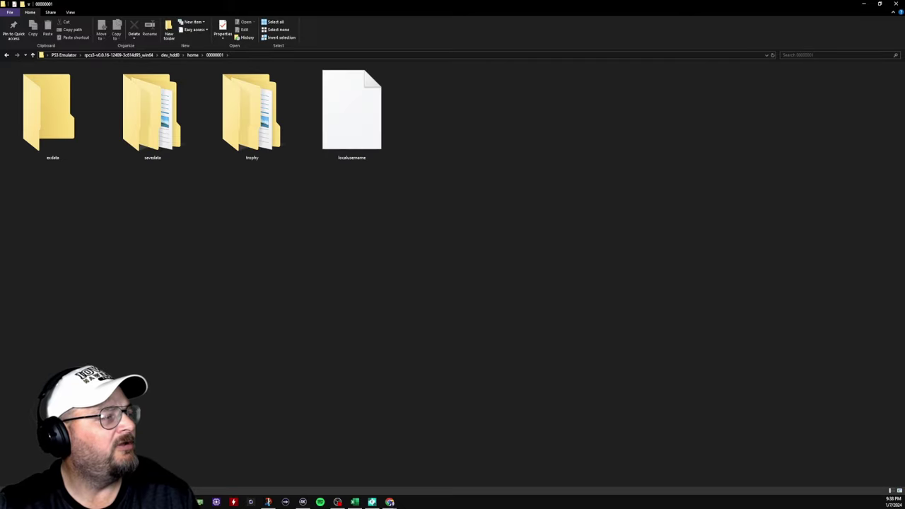
pyautogui.doubleClick(152, 113)
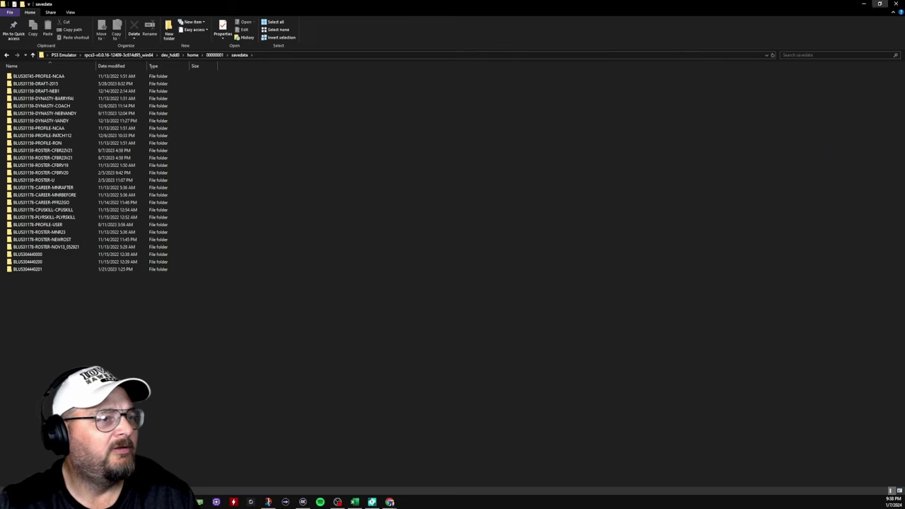
pyautogui.click(879, 3)
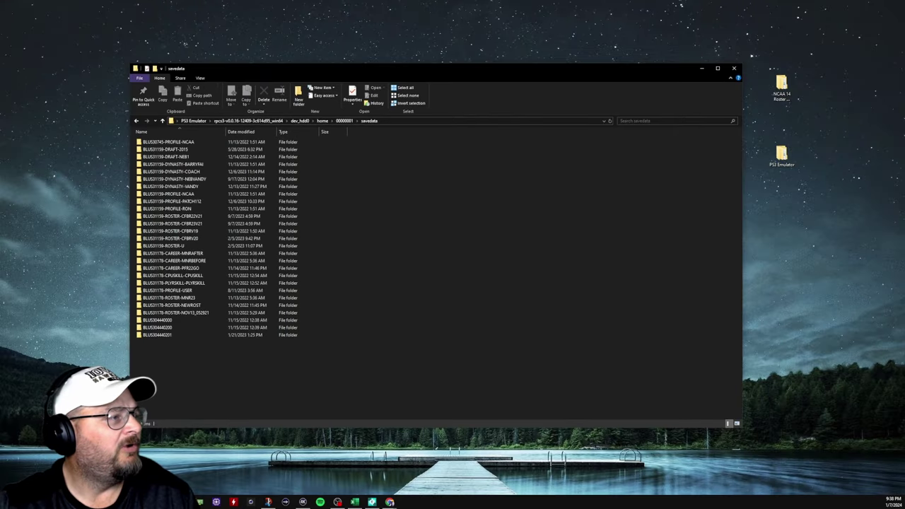
pyautogui.moveTo(470, 71); pyautogui.dragTo(604, 59)
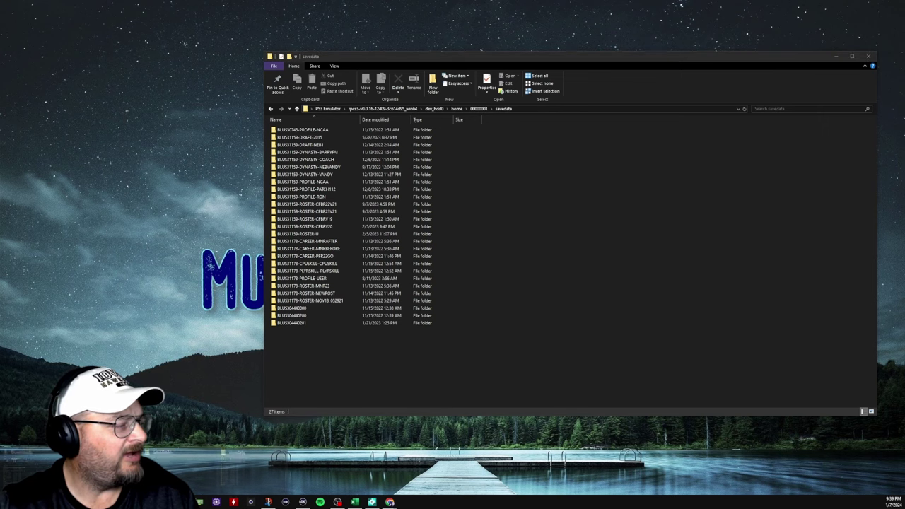
# Step: Return to the roster download's SAVEDATA window and copy the BLUS31159-ROSTER-I folder
pyautogui.moveTo(147, 503)
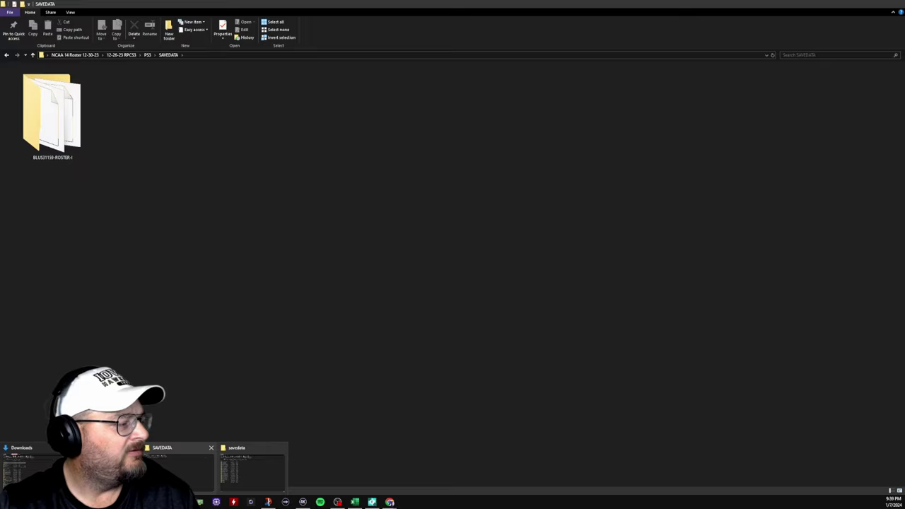
pyautogui.click(181, 468)
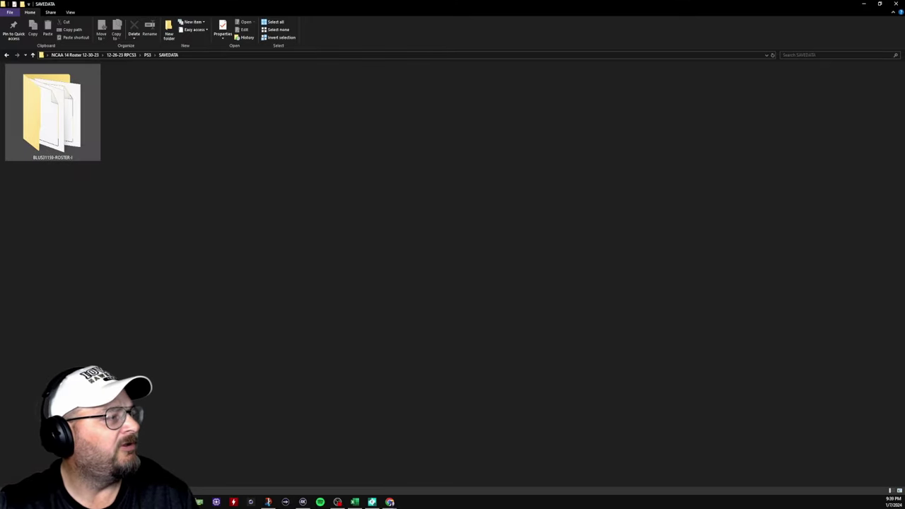
pyautogui.rightClick(5, 133)
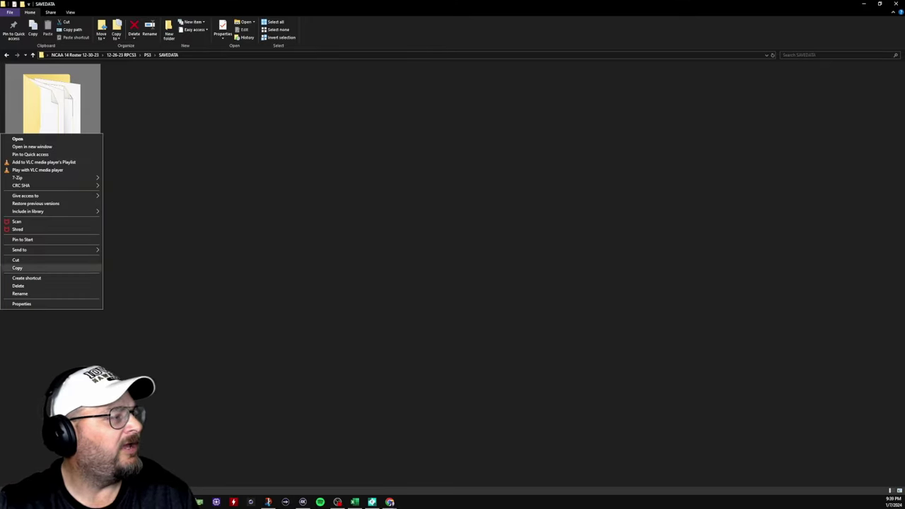
pyautogui.click(21, 268)
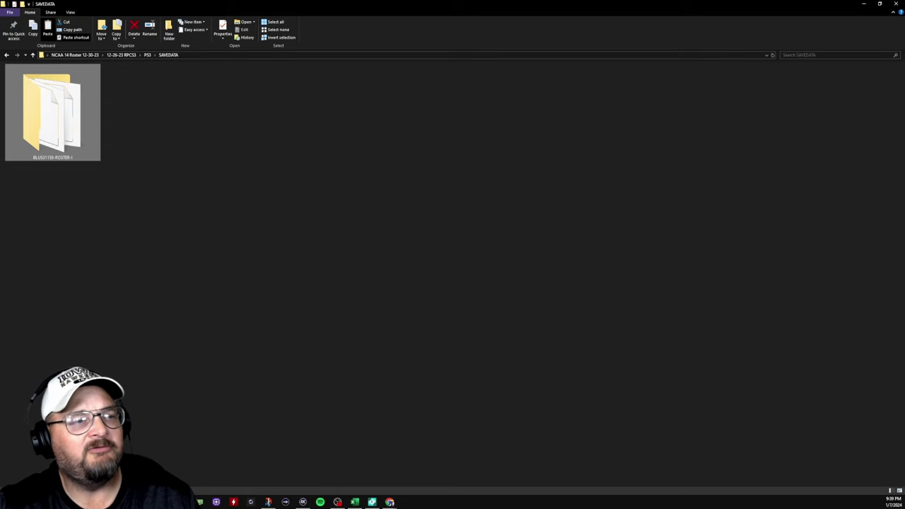
# Step: Paste the copied BLUS31159-ROSTER-I folder into the emulator's savedata folder and close the roster download's SAVEDATA window
pyautogui.click(879, 3)
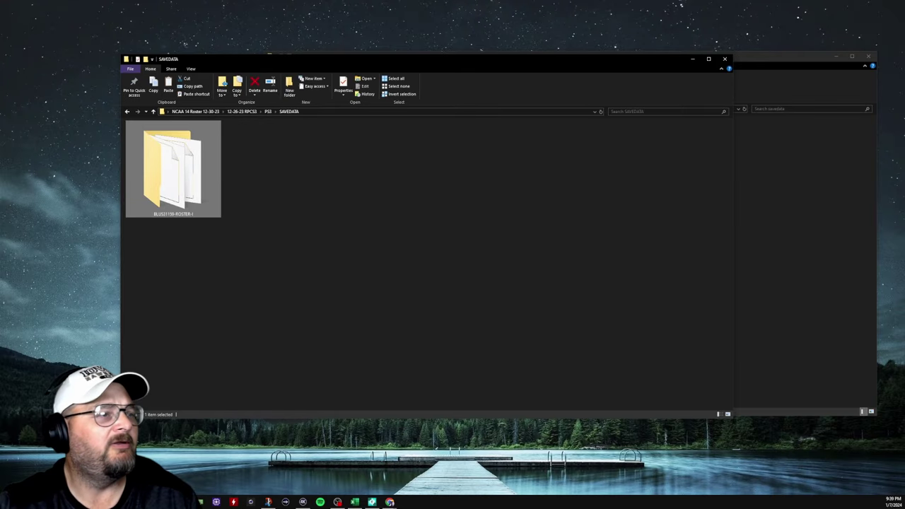
pyautogui.hotkey('alt', 'Tab')
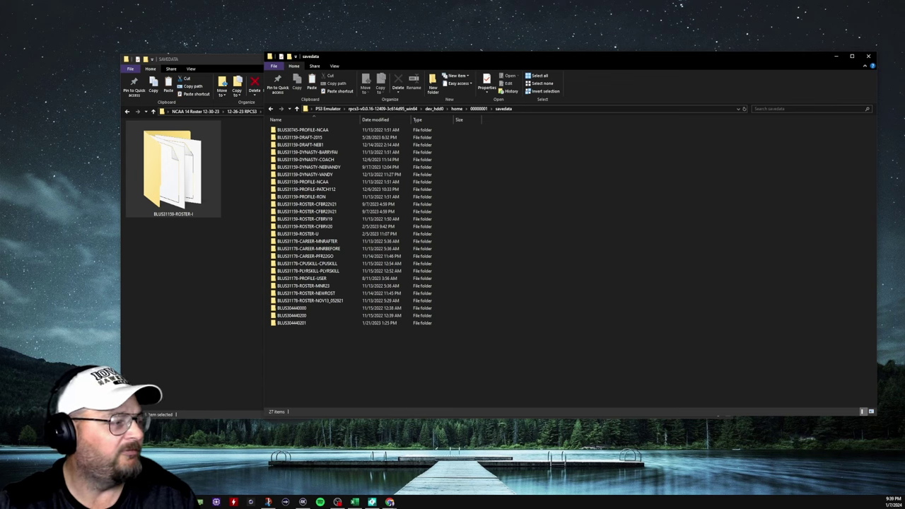
pyautogui.rightClick(342, 369)
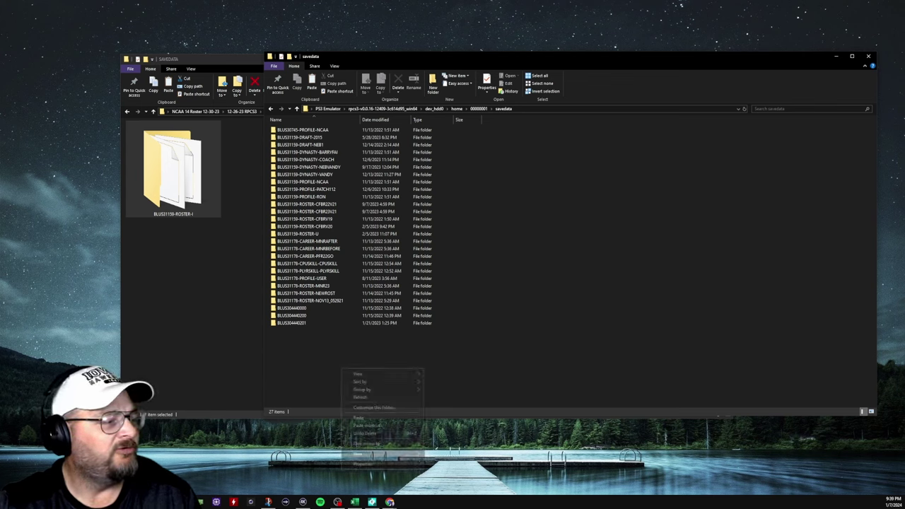
pyautogui.click(358, 418)
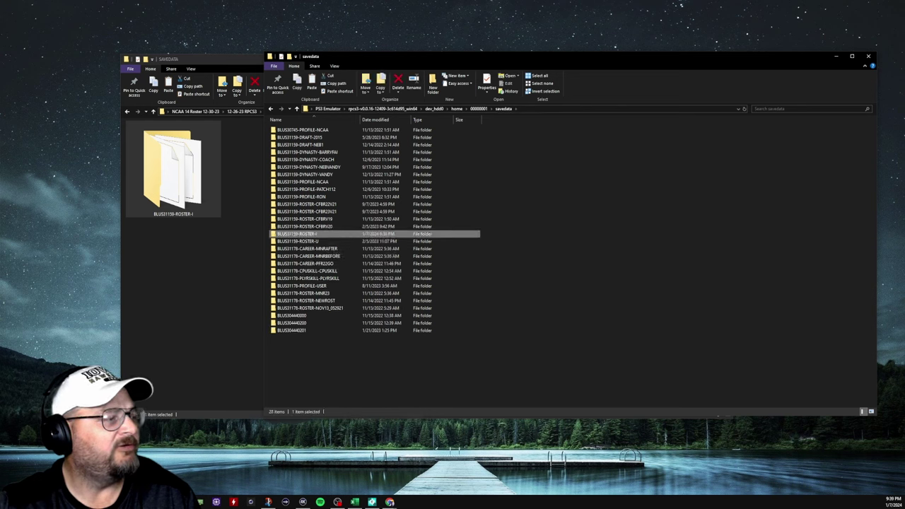
pyautogui.click(242, 170)
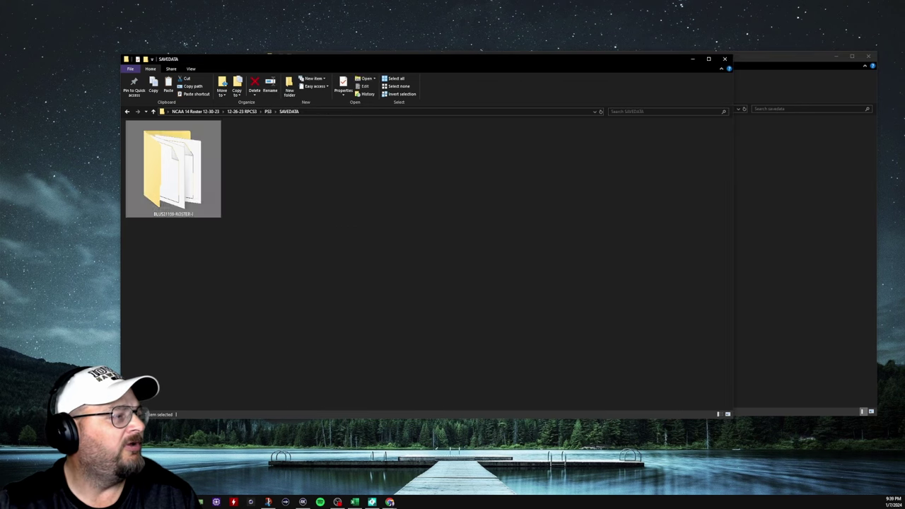
pyautogui.click(724, 59)
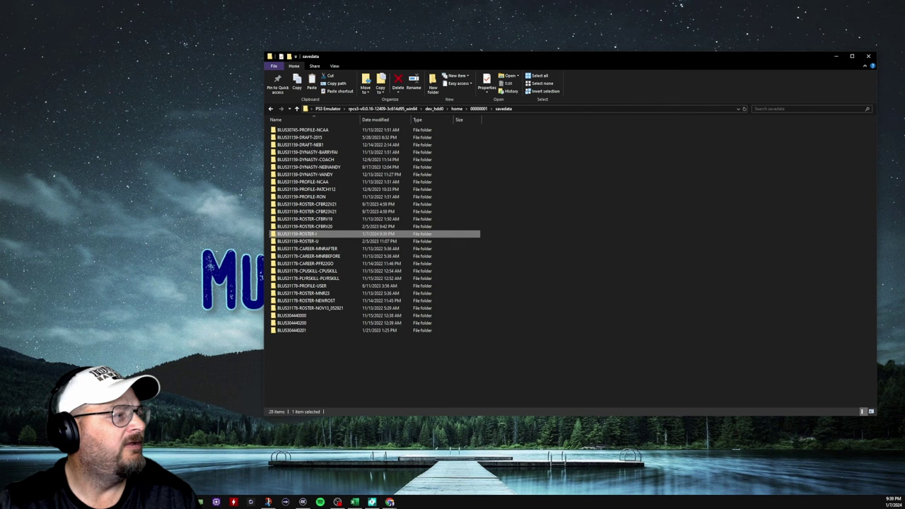
# Step: Go back up from savedata to the main rpcs3 folder and launch rpcs3.exe
pyautogui.click(297, 109)
pyautogui.click(296, 108)
pyautogui.click(296, 108)
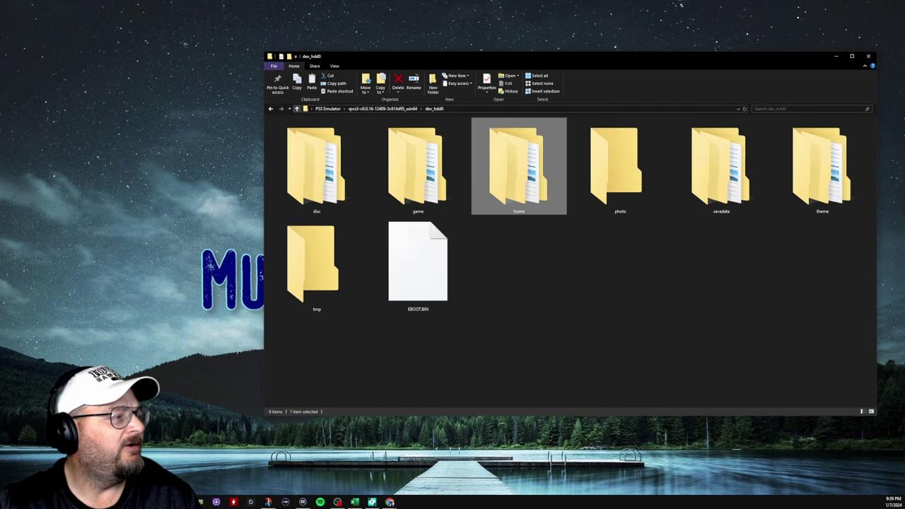
pyautogui.click(296, 108)
pyautogui.scroll(-5, 417, 261)
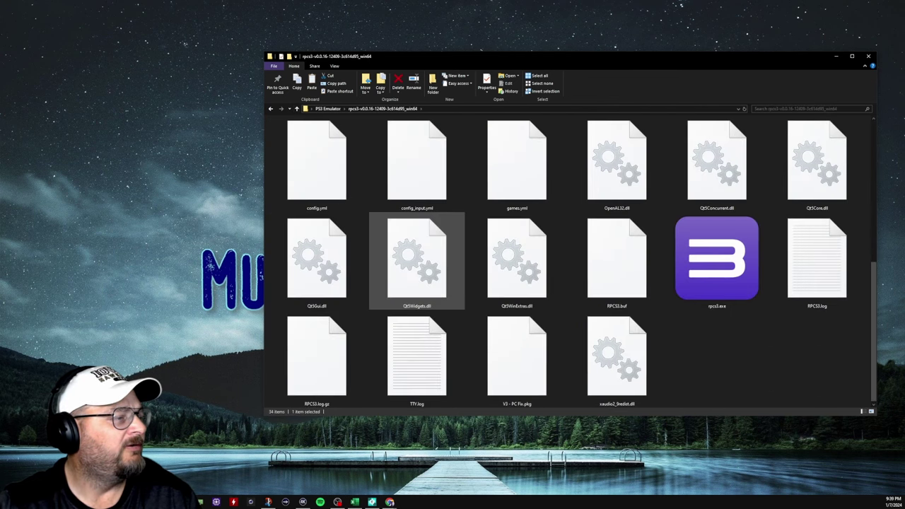
pyautogui.click(716, 260)
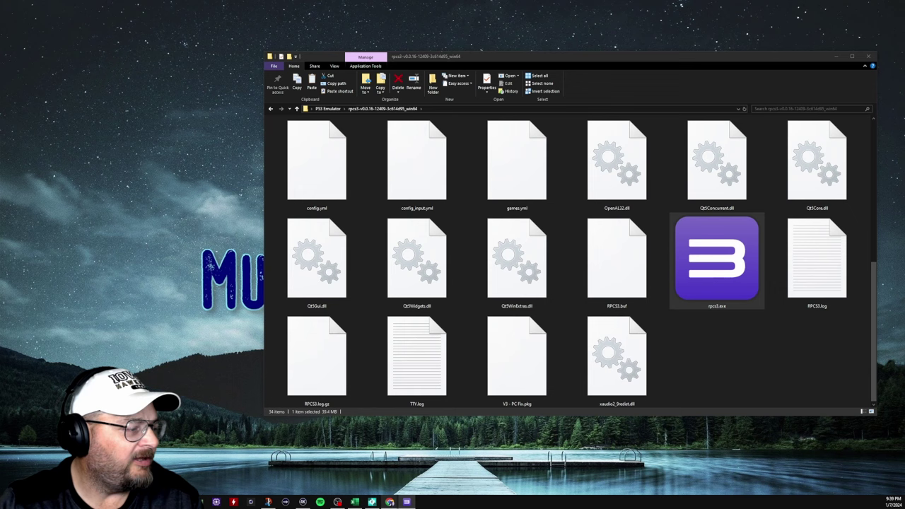
# Step: Switch to Chrome, leave the Operation Sports login message and close that forum tab
pyautogui.moveTo(390, 501)
pyautogui.click(428, 466)
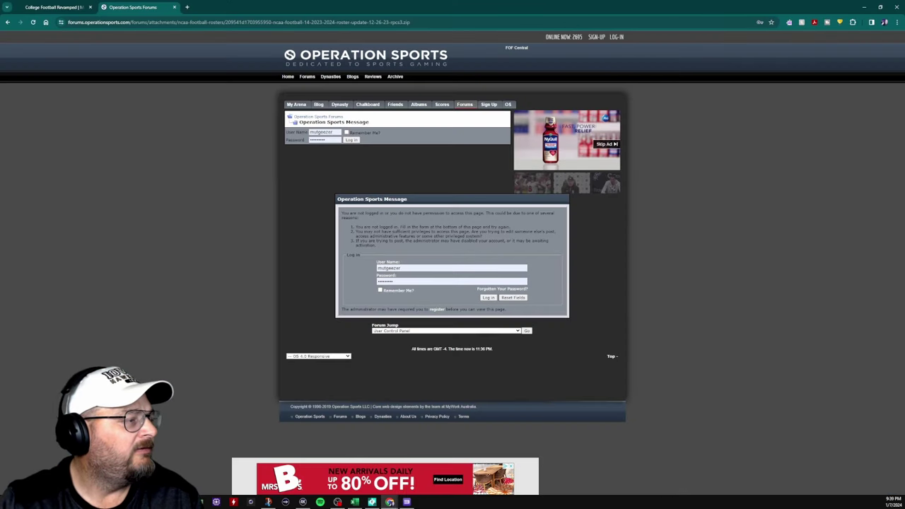
pyautogui.click(8, 22)
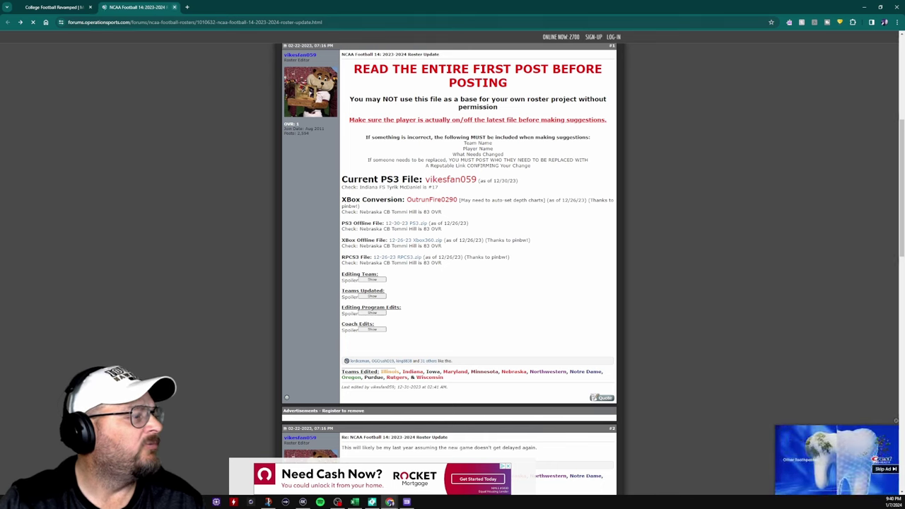
pyautogui.hotkey('ctrl', 'w')
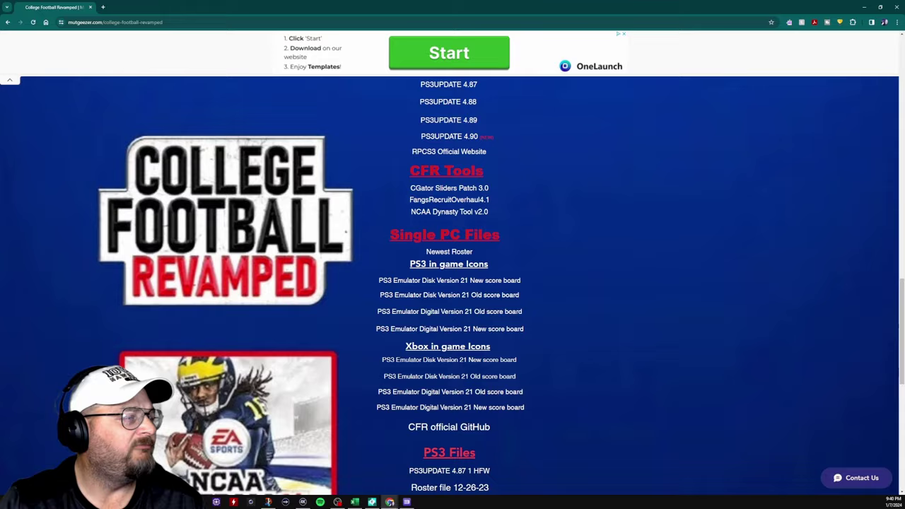
# Step: Look through the College Football Revamped page's files, and examine the download list on the March Madness Legacy page
pyautogui.scroll(-5, 453, 283)
pyautogui.scroll(15, 453, 283)
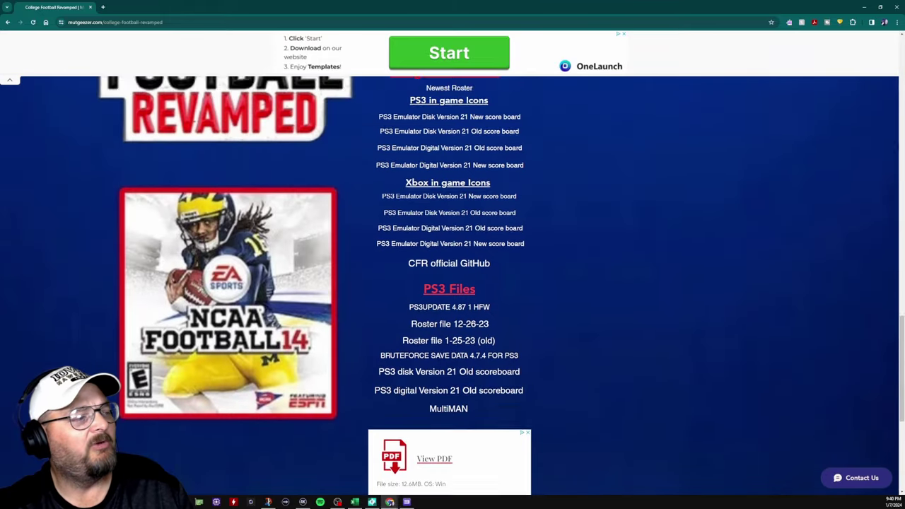
pyautogui.scroll(5, 452, 283)
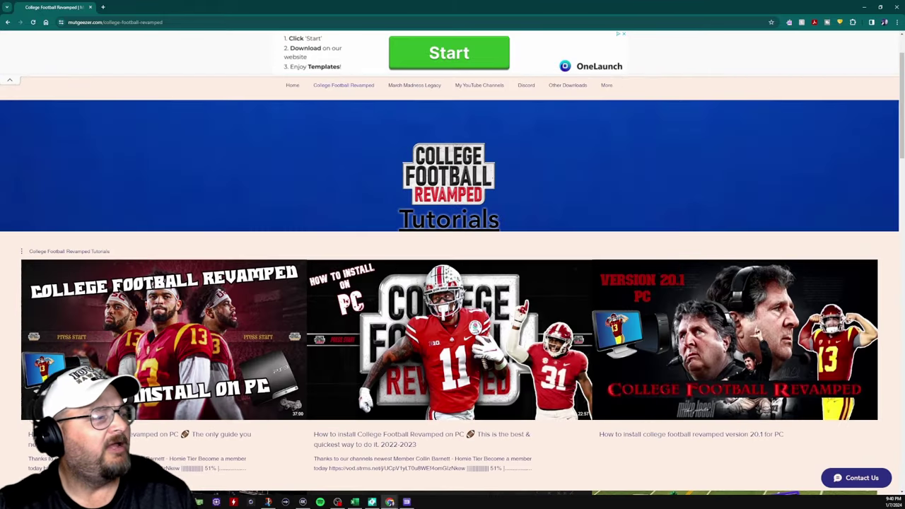
pyautogui.click(414, 156)
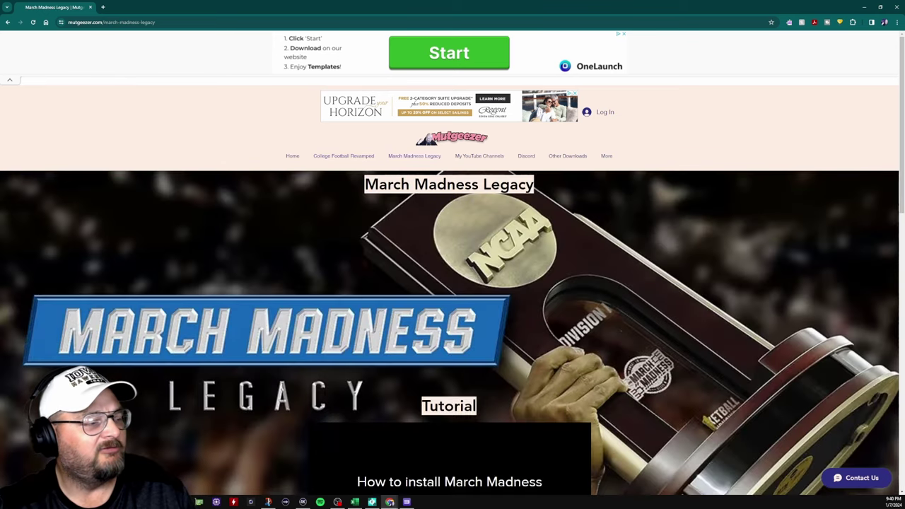
pyautogui.scroll(-4, 453, 283)
pyautogui.scroll(-6, 556, 292)
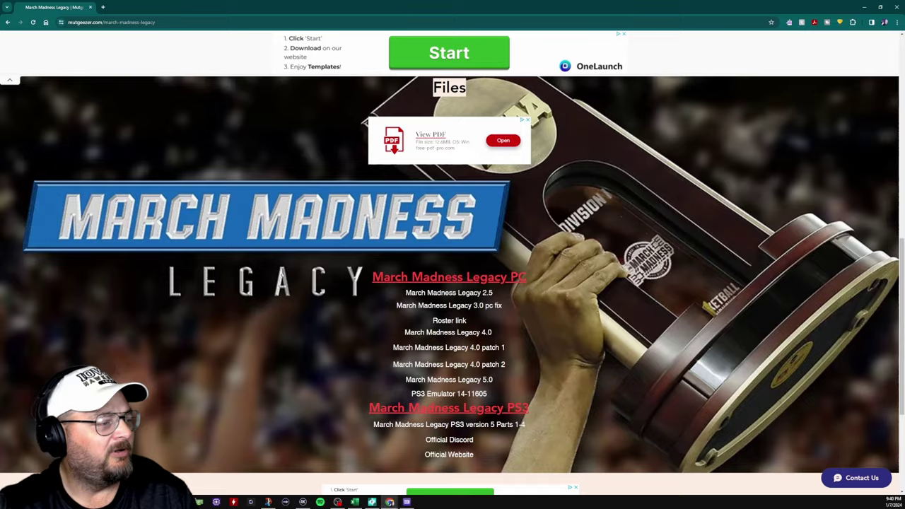
pyautogui.scroll(2, 556, 293)
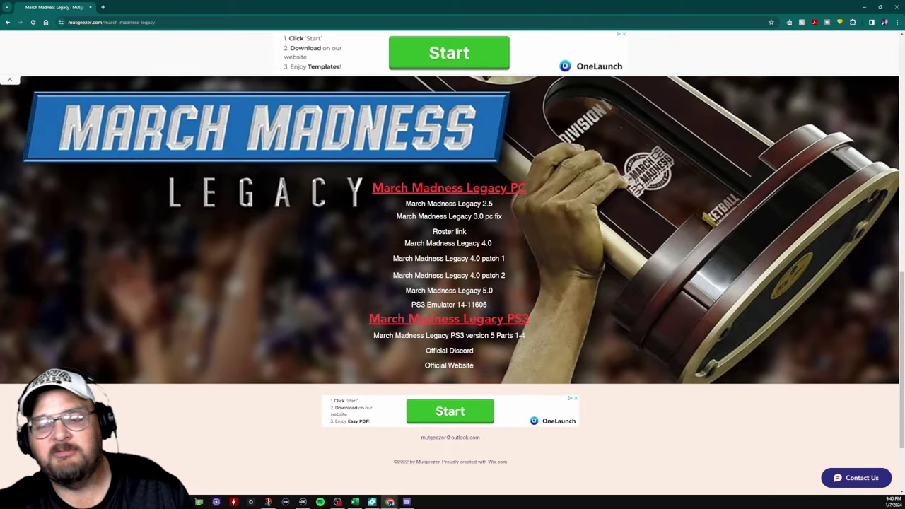
pyautogui.scroll(10, 453, 283)
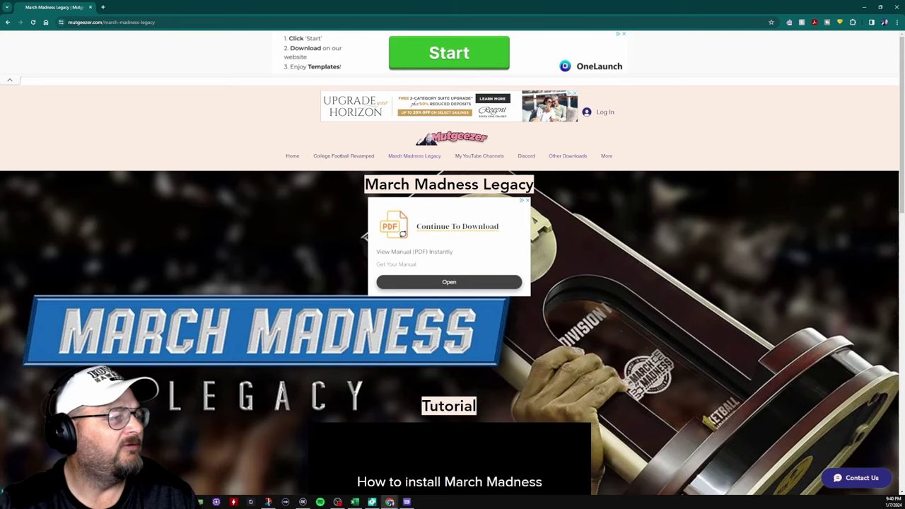
# Step: Open the site's Other Downloads page and examine the Madden NFL Rebuilt, NCAA Next 23 and PS2 emulator file sections
pyautogui.click(567, 155)
pyautogui.scroll(-4, 453, 283)
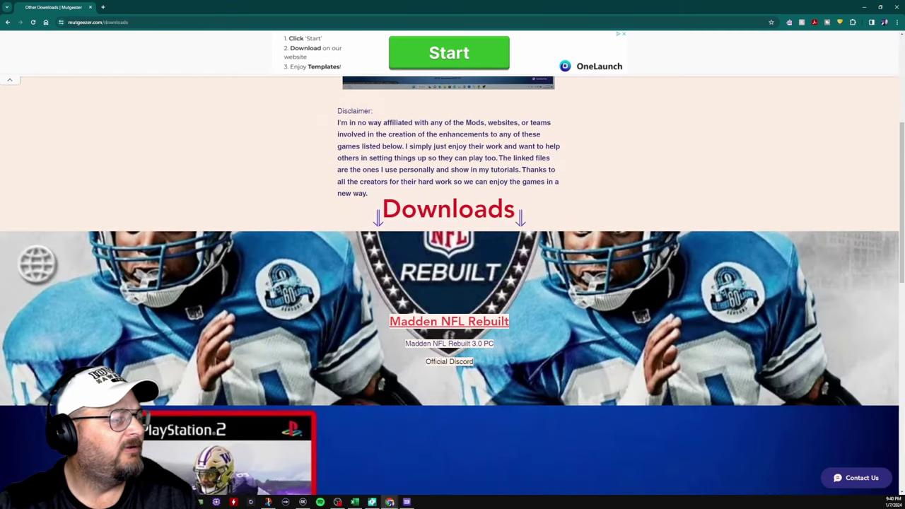
pyautogui.scroll(-5, 452, 283)
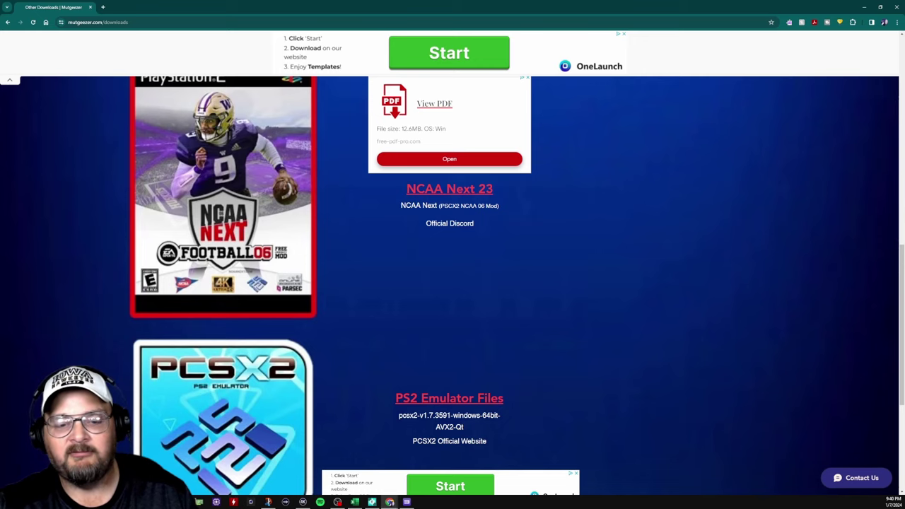
pyautogui.scroll(-2, 453, 283)
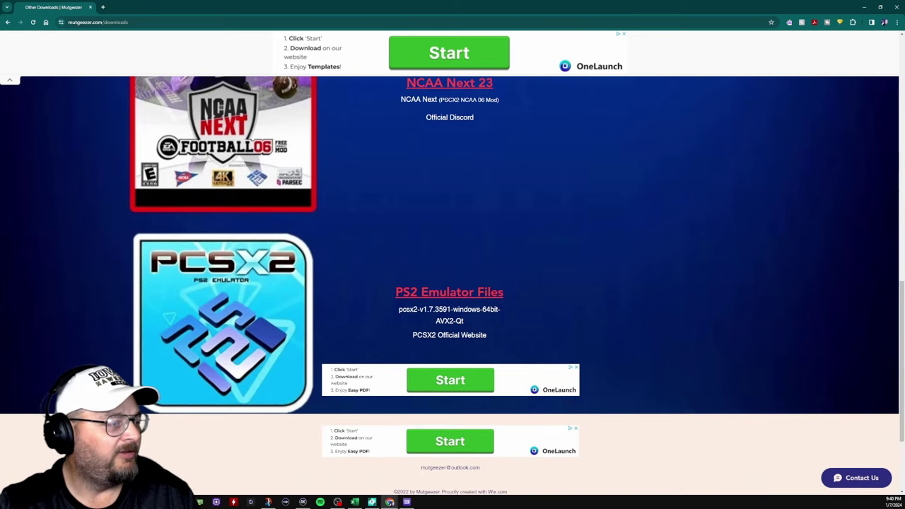
pyautogui.scroll(3, 453, 283)
pyautogui.scroll(-4, 453, 282)
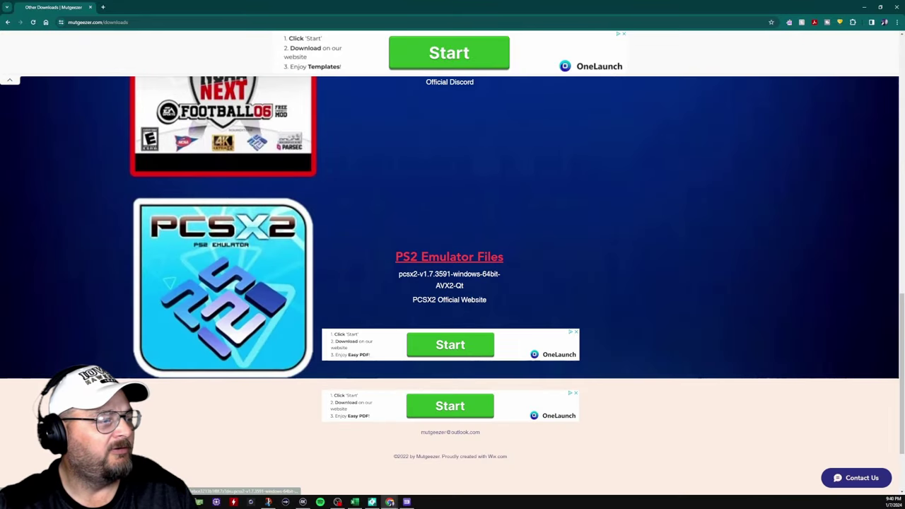
pyautogui.scroll(4, 452, 283)
pyautogui.scroll(5, 452, 283)
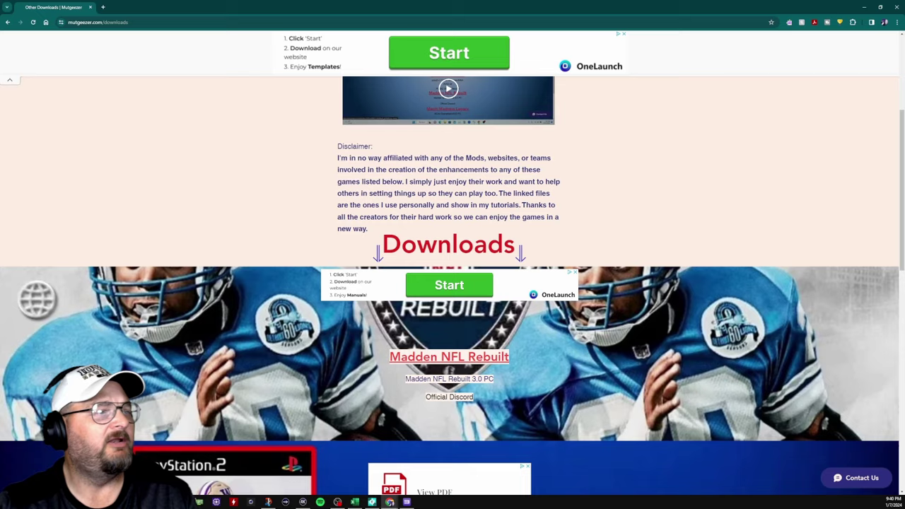
pyautogui.scroll(-3, 452, 282)
pyautogui.scroll(4, 452, 283)
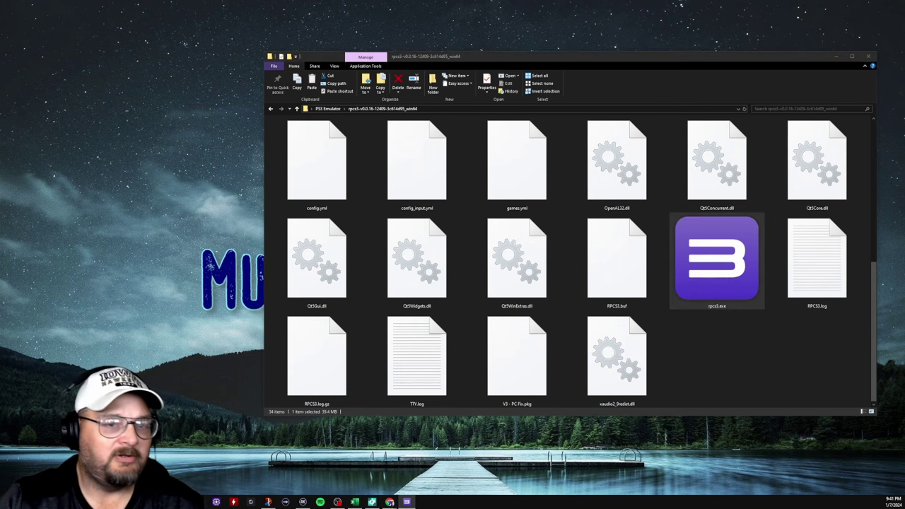
# Step: Move the RPCS3 window into view, boot NCAA Football 14 with its custom configuration and continue past the title screen
pyautogui.moveTo(695, 28); pyautogui.dragTo(416, 85)
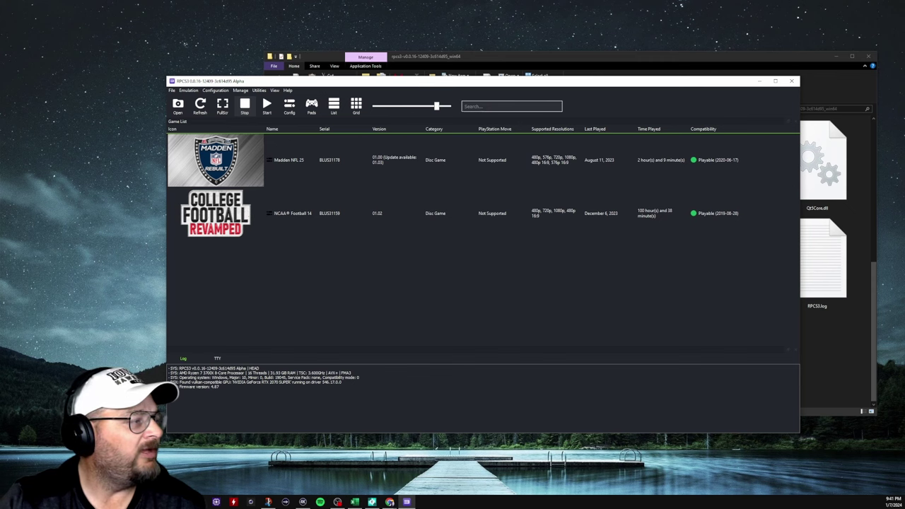
pyautogui.rightClick(221, 226)
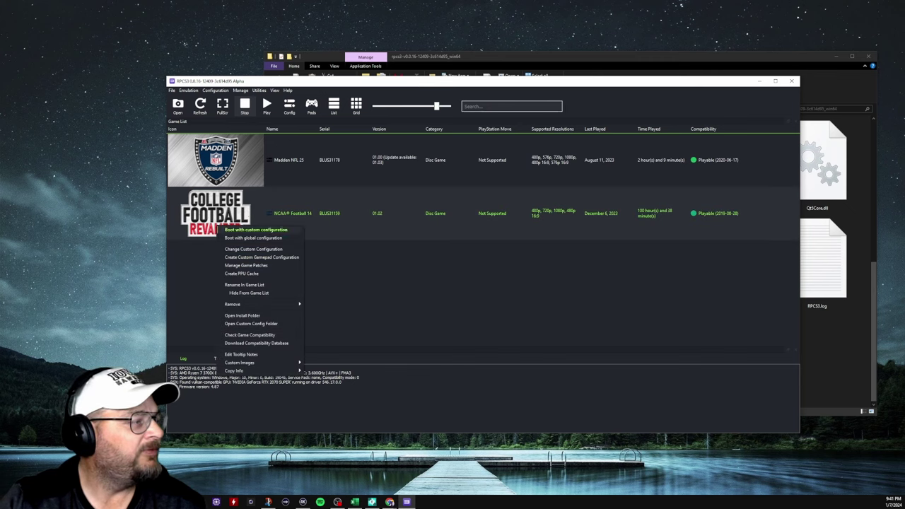
pyautogui.click(255, 230)
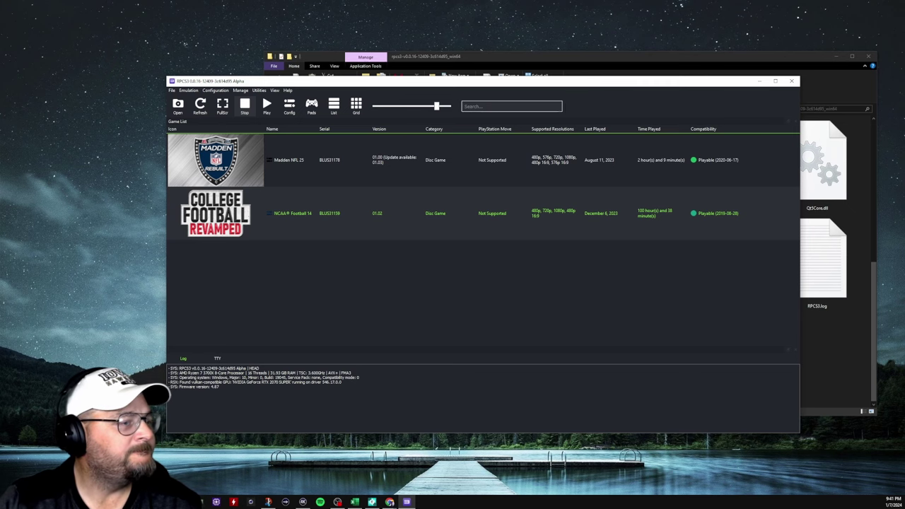
pyautogui.press('Return')
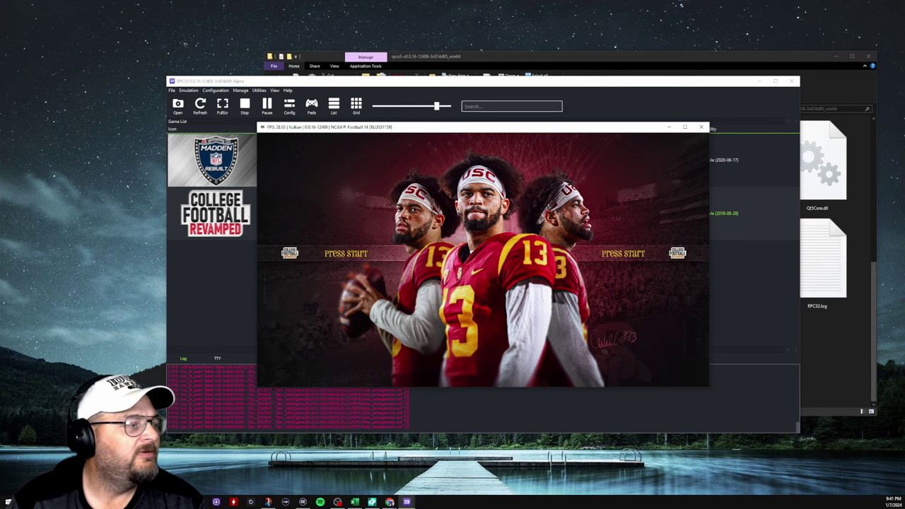
pyautogui.press('Return')
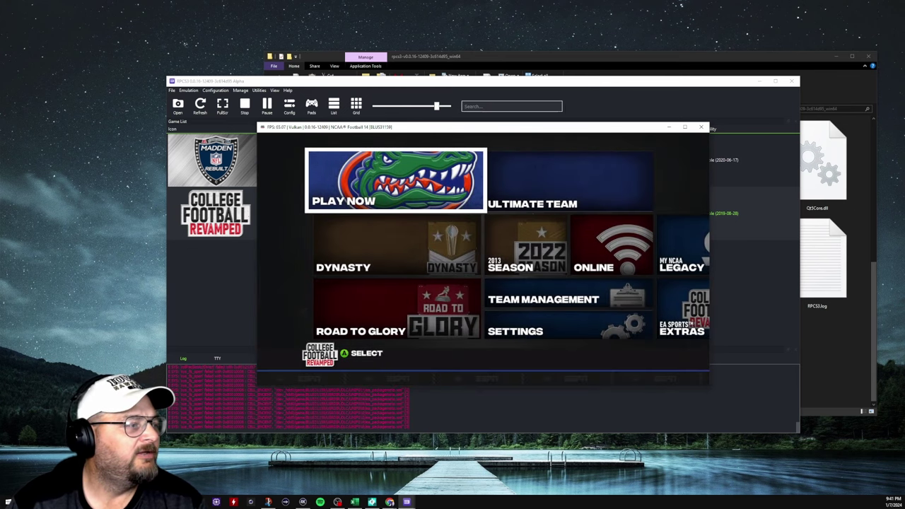
# Step: From the game's main menu, open Team Management and its Depth Chart
pyautogui.press('Down')
pyautogui.press('Right')
pyautogui.press('Right')
pyautogui.press('Right')
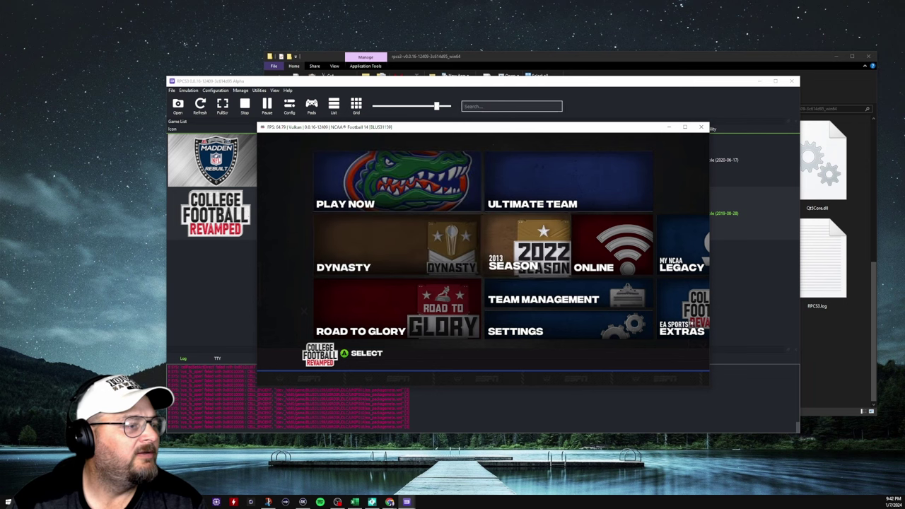
pyautogui.press('Left')
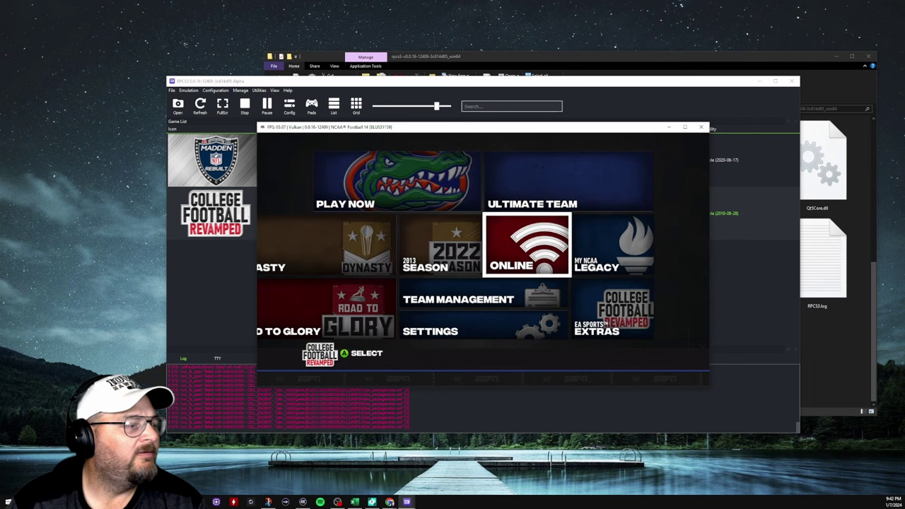
pyautogui.press('Right')
pyautogui.press('Down')
pyautogui.press('Left')
pyautogui.press('Return')
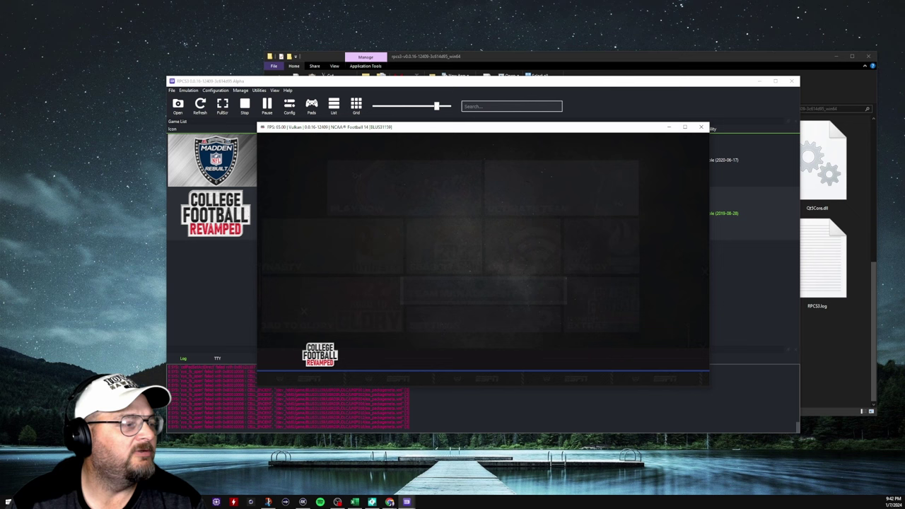
pyautogui.press('Right')
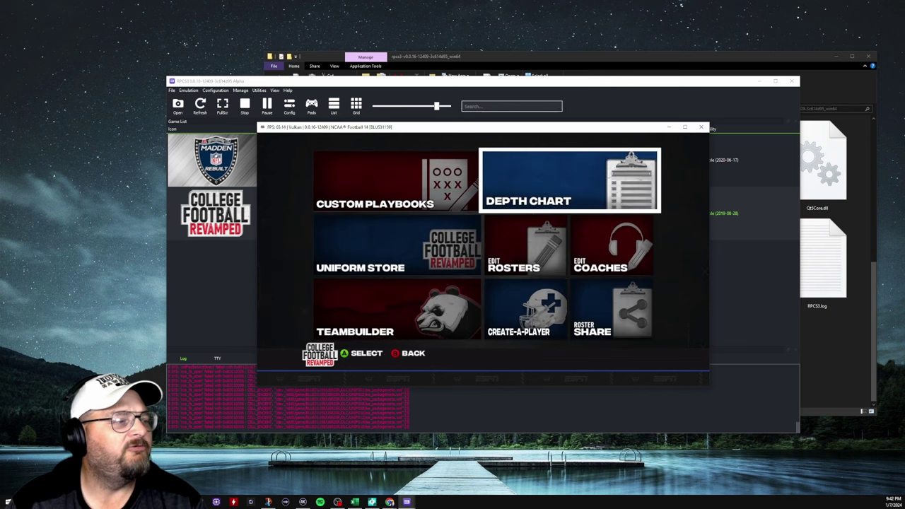
pyautogui.press('Return')
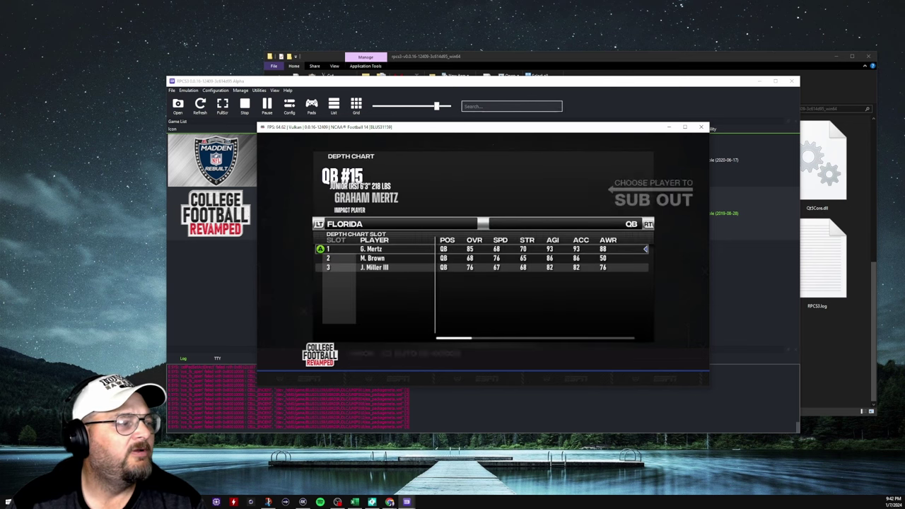
# Step: Switch the depth chart's team from Florida to Nebraska to check its quarterbacks
pyautogui.press('r')
pyautogui.press('Down')
pyautogui.press('Down')
pyautogui.press('Down')
pyautogui.press('Down')
pyautogui.press('Down')
pyautogui.press('Down')
pyautogui.press('Down')
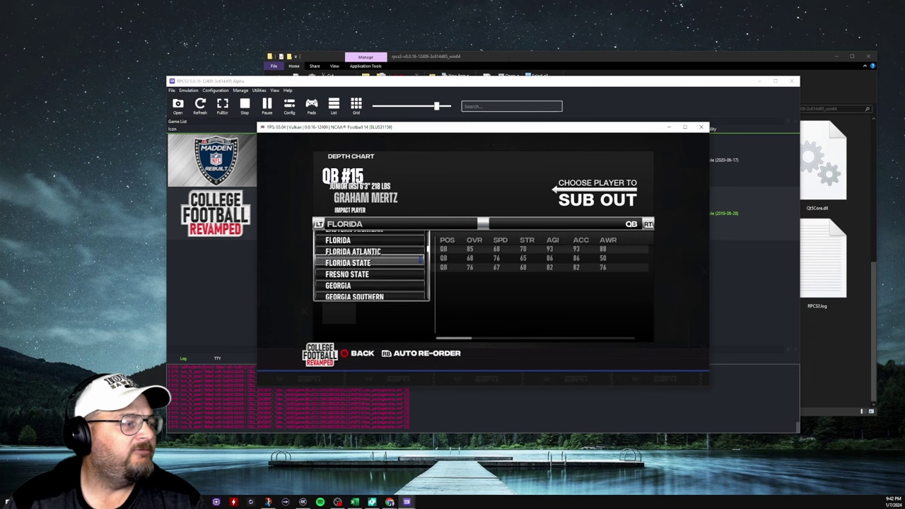
pyautogui.press('Down')
pyautogui.press('Down')
pyautogui.press('Down')
pyautogui.press('Down')
pyautogui.press('Down')
pyautogui.press('Down')
pyautogui.press('Down')
pyautogui.press('Down')
pyautogui.press('Down')
pyautogui.press('Down')
pyautogui.press('Down')
pyautogui.press('Down')
pyautogui.press('Down')
pyautogui.press('Down')
pyautogui.press('Down')
pyautogui.press('Down')
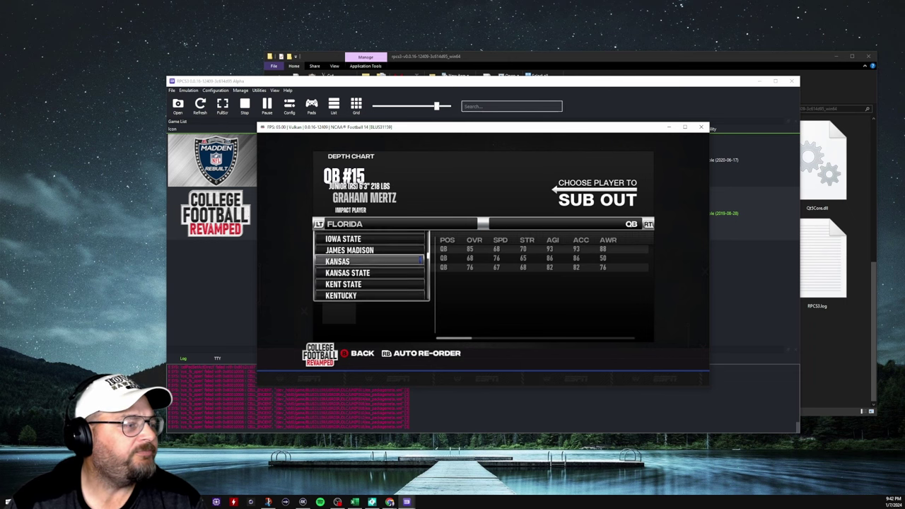
pyautogui.press('Down')
pyautogui.press('Down')
pyautogui.press('Down')
pyautogui.press('Down')
pyautogui.press('Down')
pyautogui.press('Down')
pyautogui.press('Down')
pyautogui.press('Down')
pyautogui.press('Down')
pyautogui.press('Down')
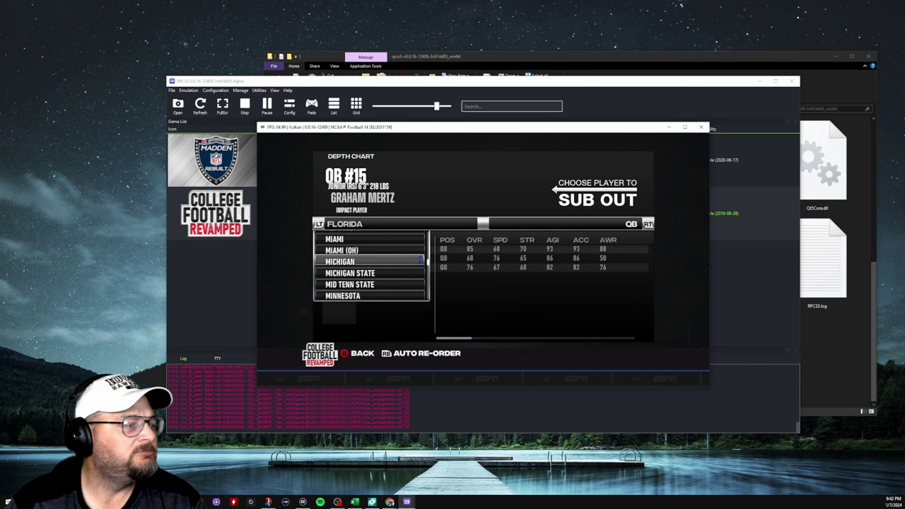
pyautogui.press('Down')
pyautogui.press('Down')
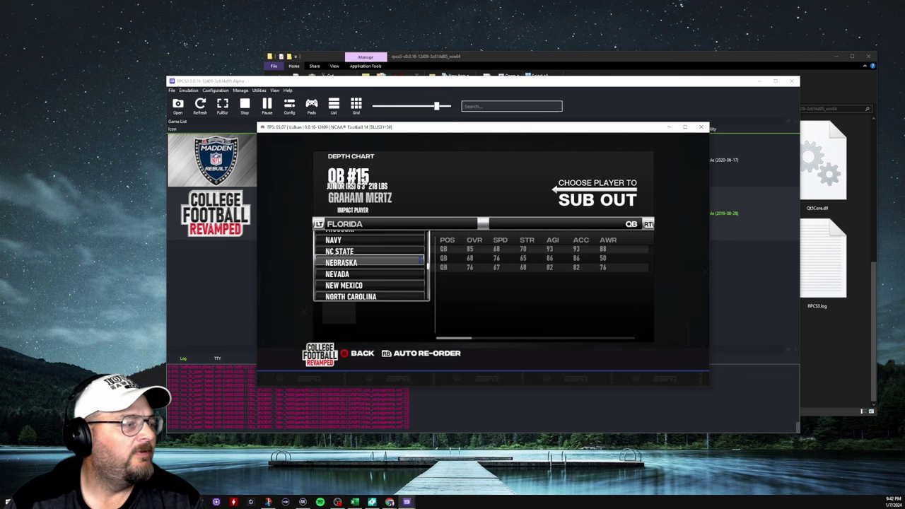
pyautogui.press('x')
# Step: Change the depth chart position to CB to examine Nebraska's cornerbacks
pyautogui.press('t')
pyautogui.press('Up')
pyautogui.press('Up')
pyautogui.press('Up')
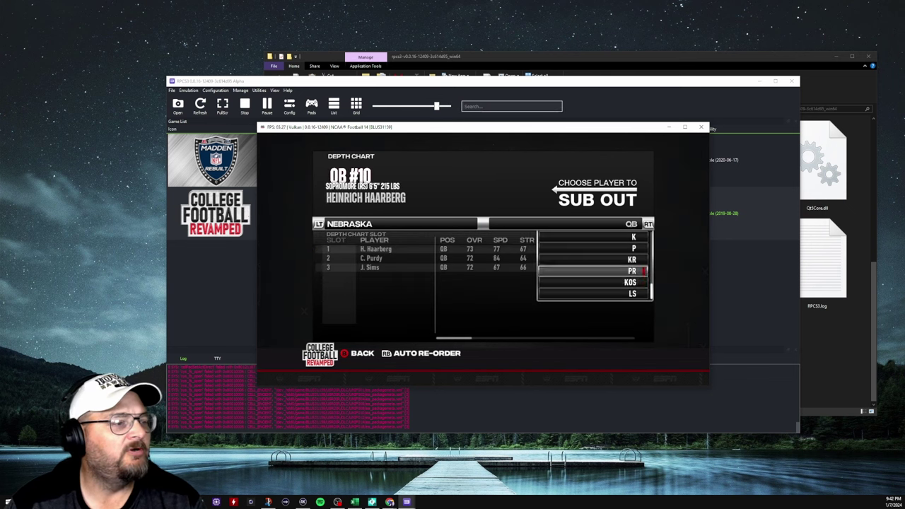
pyautogui.press('Up')
pyautogui.press('Up')
pyautogui.press('Up')
pyautogui.press('Up')
pyautogui.press('Up')
pyautogui.press('Up')
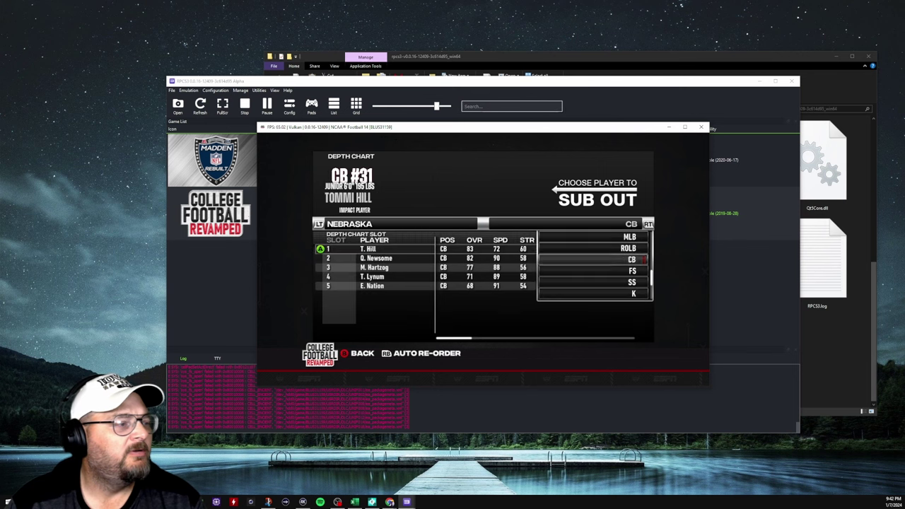
pyautogui.press('Return')
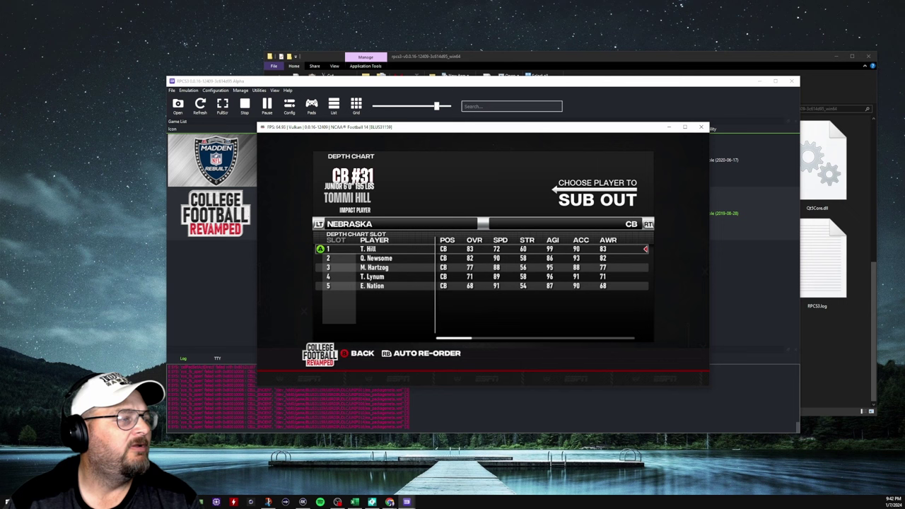
# Step: Switch the depth chart's team to Tennessee to check its cornerbacks
pyautogui.press('r')
pyautogui.press('Down')
pyautogui.press('Down')
pyautogui.press('Down')
pyautogui.press('Down')
pyautogui.press('Down')
pyautogui.press('Down')
pyautogui.press('Down')
pyautogui.press('Down')
pyautogui.press('Down')
pyautogui.press('Down')
pyautogui.press('Down')
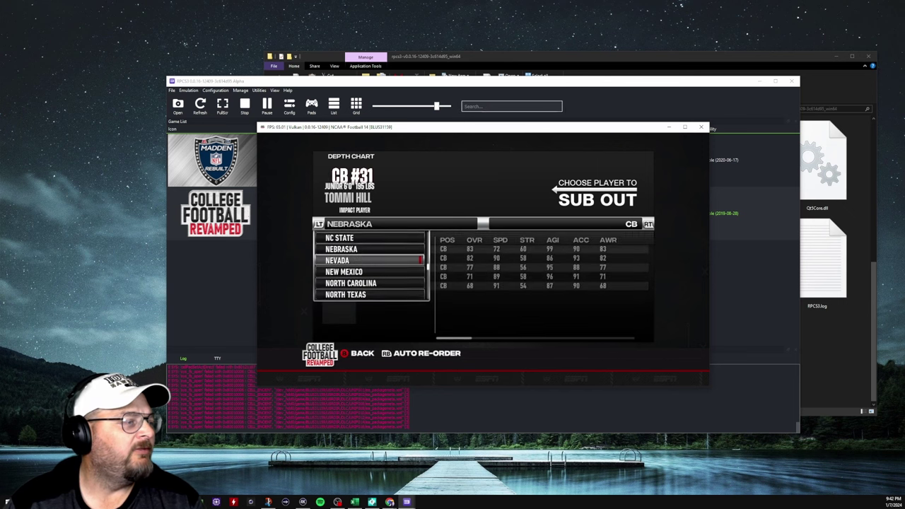
pyautogui.press('Down')
pyautogui.press('Down')
pyautogui.press('Down')
pyautogui.press('Down')
pyautogui.press('Down')
pyautogui.press('Down')
pyautogui.press('Down')
pyautogui.press('Down')
pyautogui.press('Down')
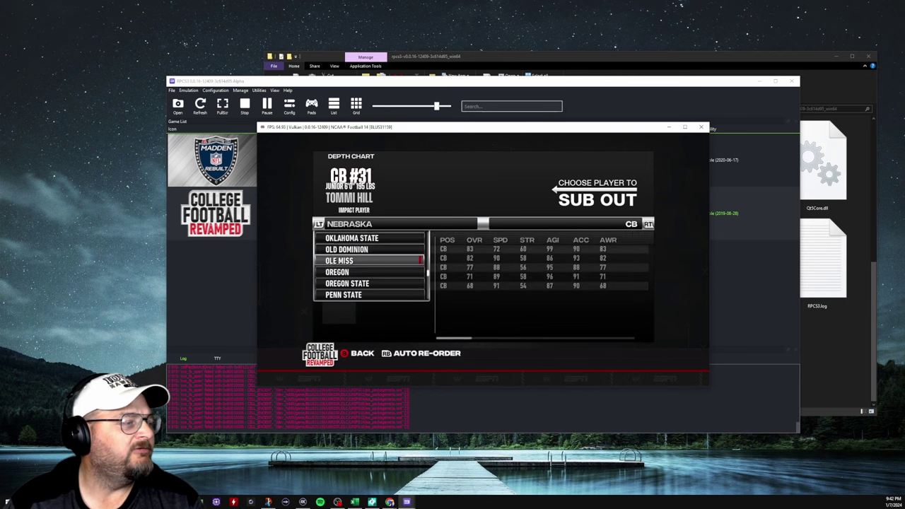
pyautogui.press('Down')
pyautogui.press('Down')
pyautogui.press('Down')
pyautogui.press('Down')
pyautogui.press('Down')
pyautogui.press('Down')
pyautogui.press('Down')
pyautogui.press('Down')
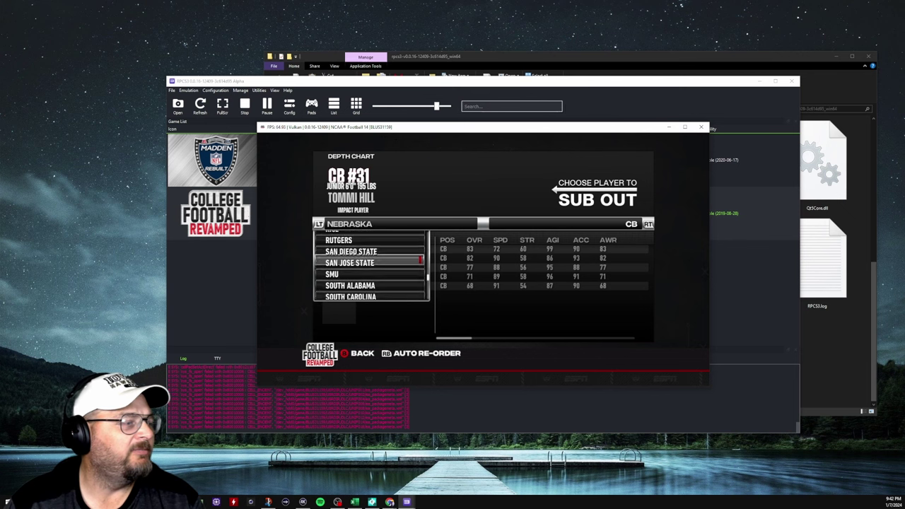
pyautogui.press('Down')
pyautogui.press('Down')
pyautogui.press('Down')
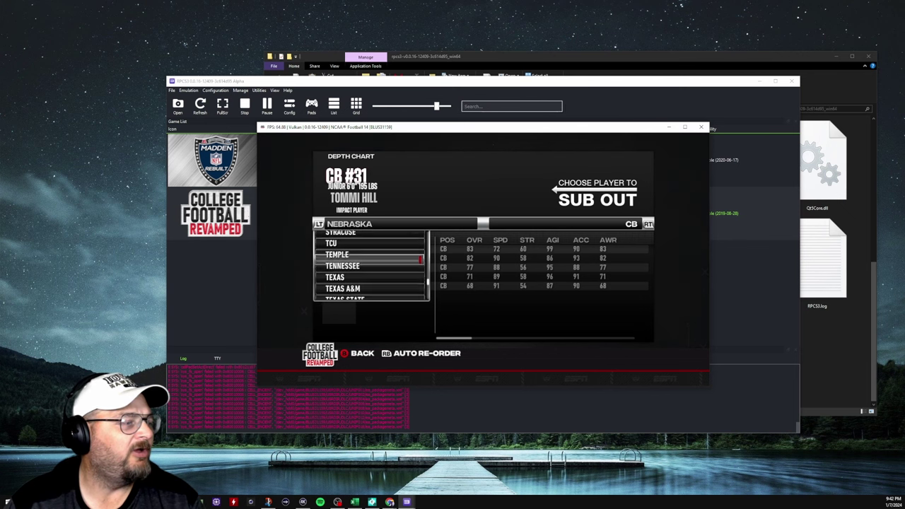
pyautogui.press('Return')
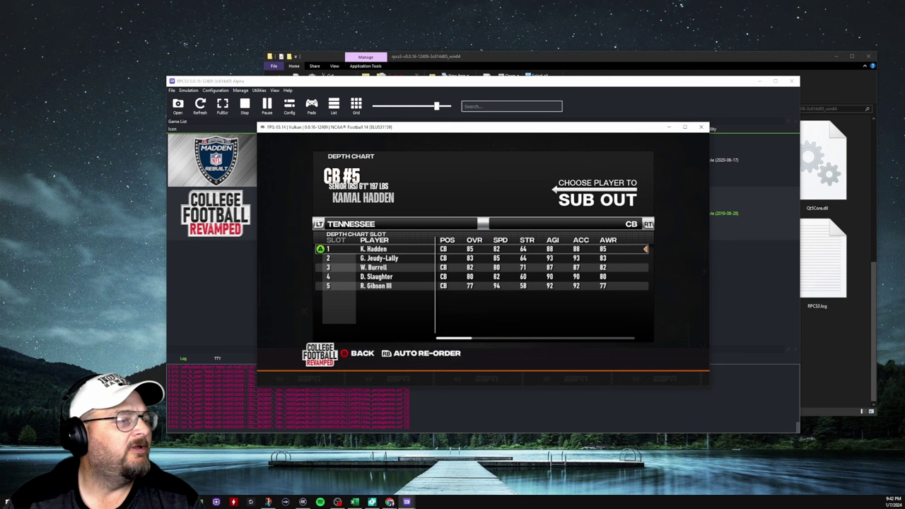
# Step: Examine Tennessee's QB and HB positions, including the second-slot quarterback, and return to the Team Management screen
pyautogui.press('t')
pyautogui.press('Down')
pyautogui.press('Down')
pyautogui.press('Down')
pyautogui.press('Down')
pyautogui.press('Down')
pyautogui.press('Down')
pyautogui.press('Down')
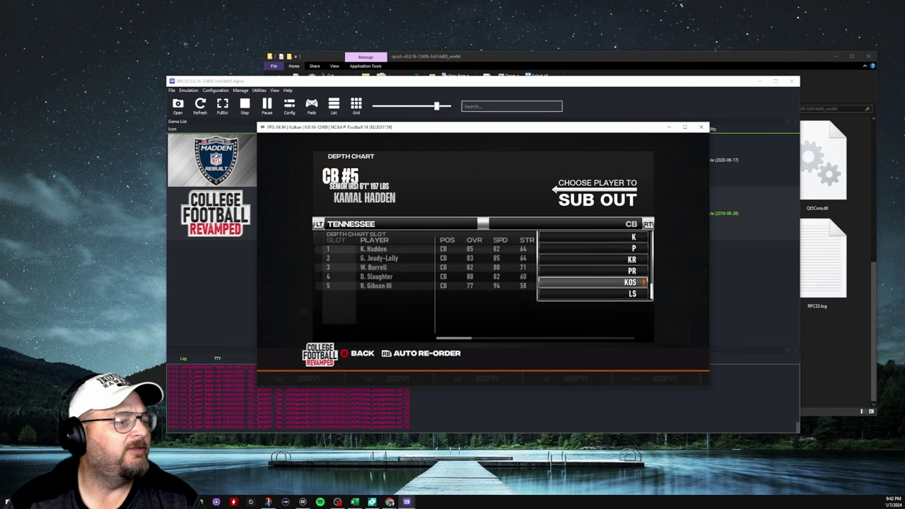
pyautogui.press('Down')
pyautogui.press('Down')
pyautogui.press('Return')
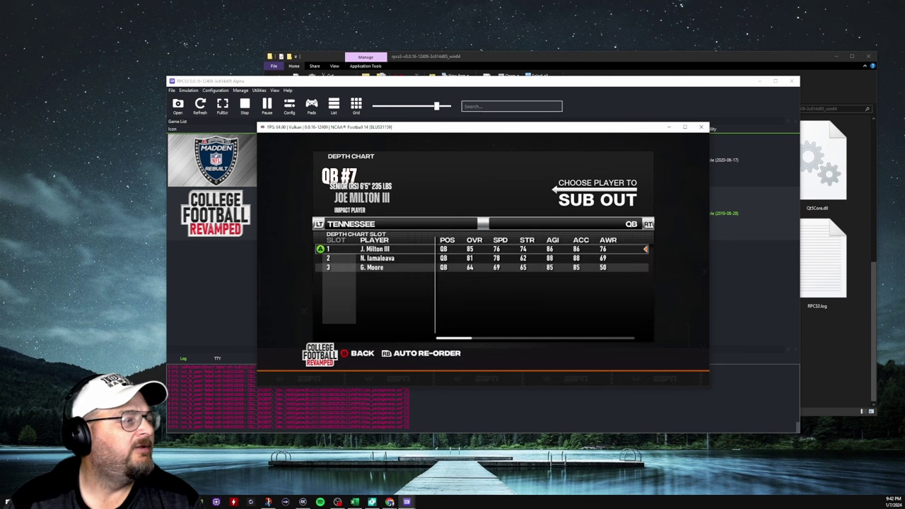
pyautogui.press('Down')
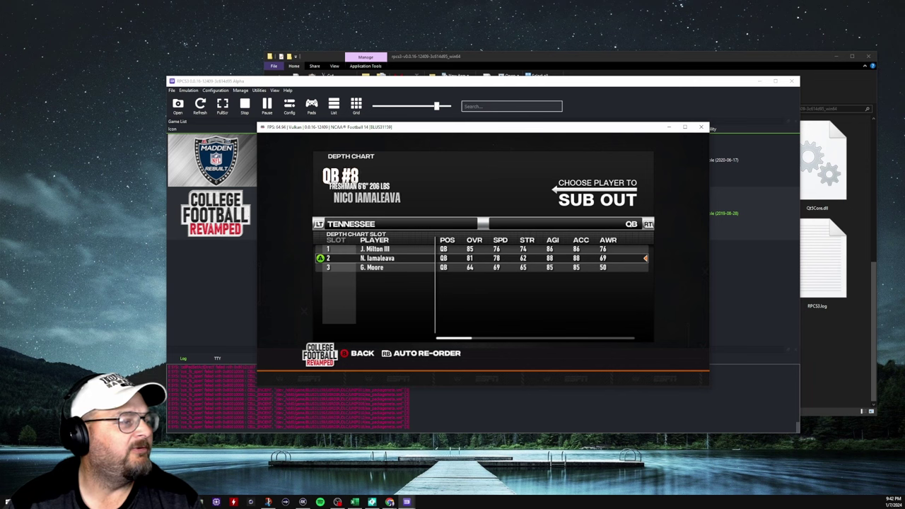
pyautogui.press('t')
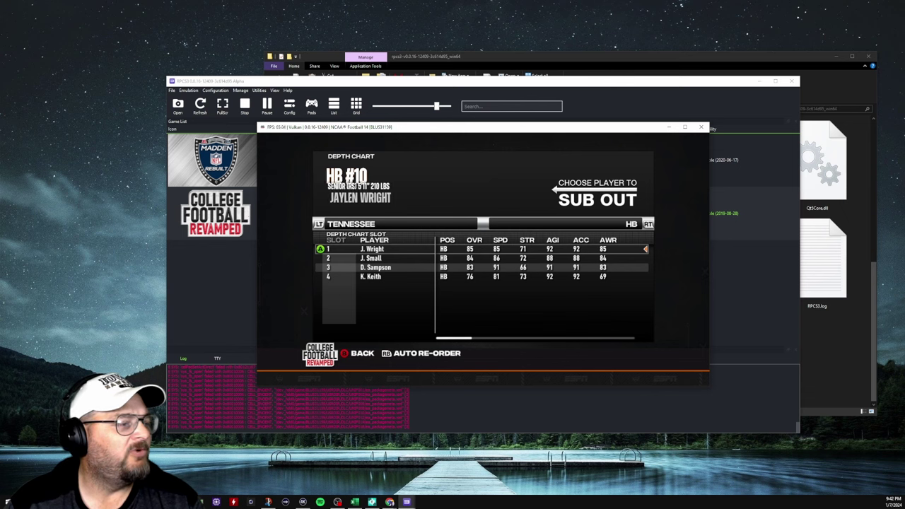
pyautogui.press('c')
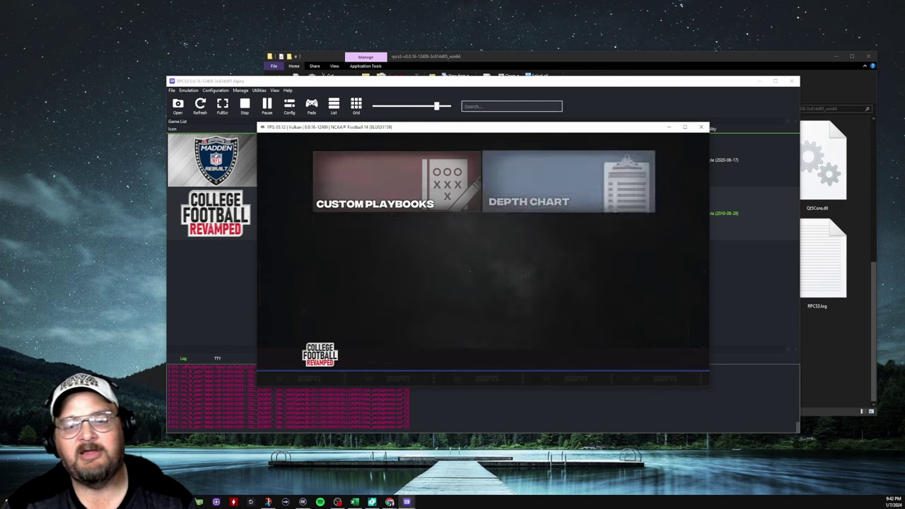